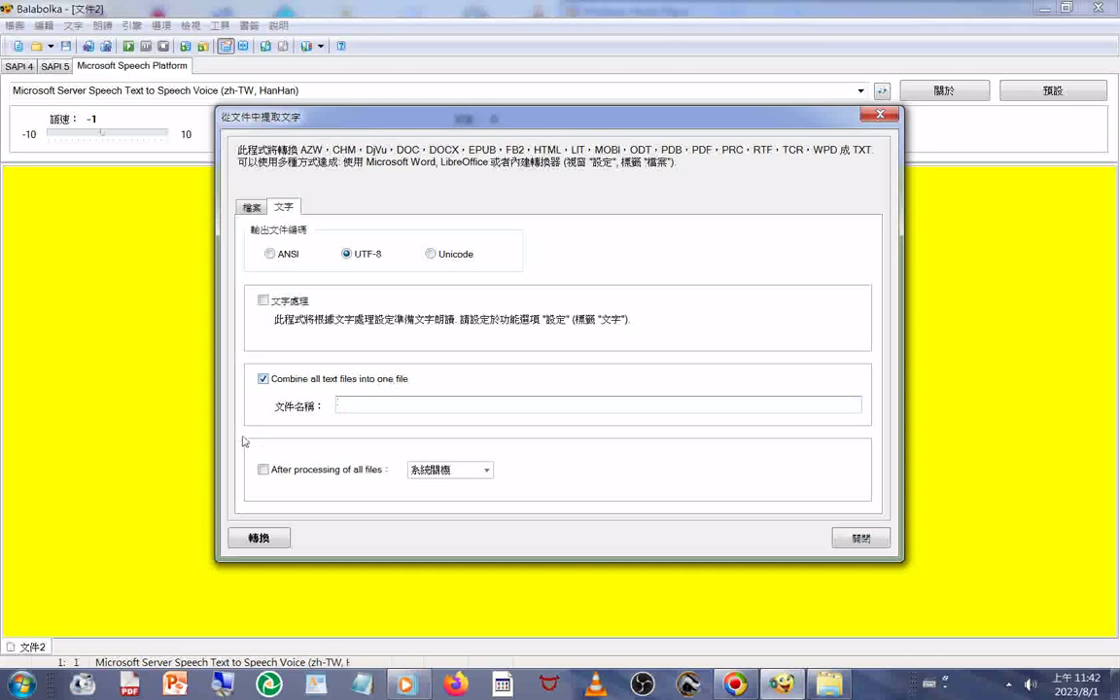
Set the output file encoding to Unicode and browse to drive H: for the source files to add
left_click(432, 255)
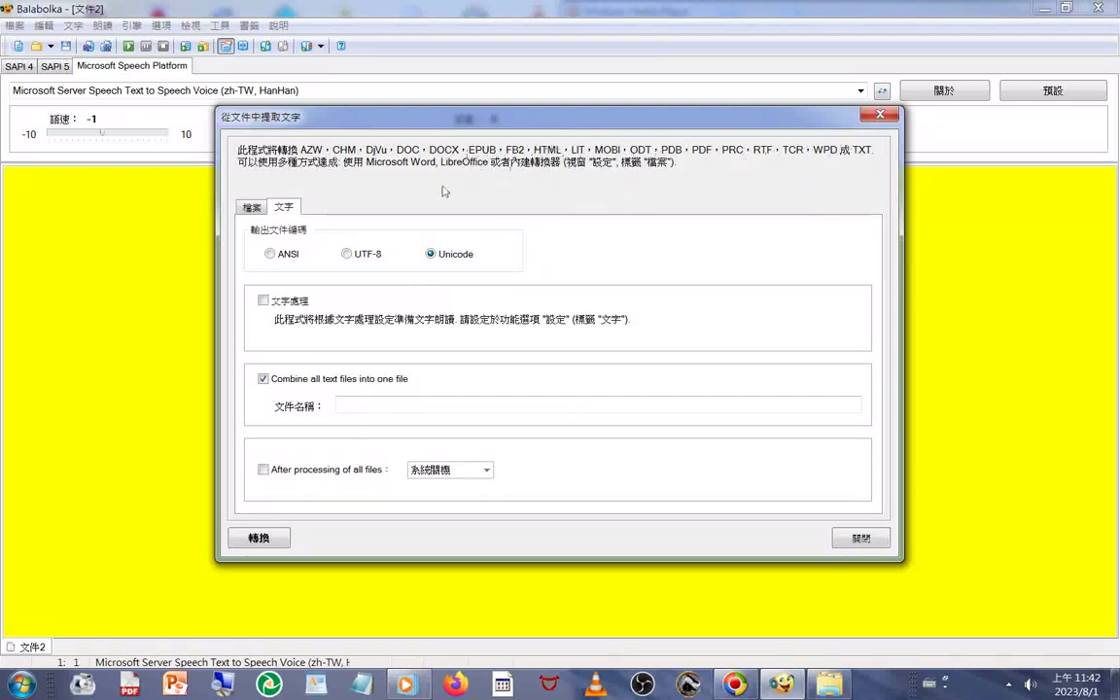
left_click(245, 206)
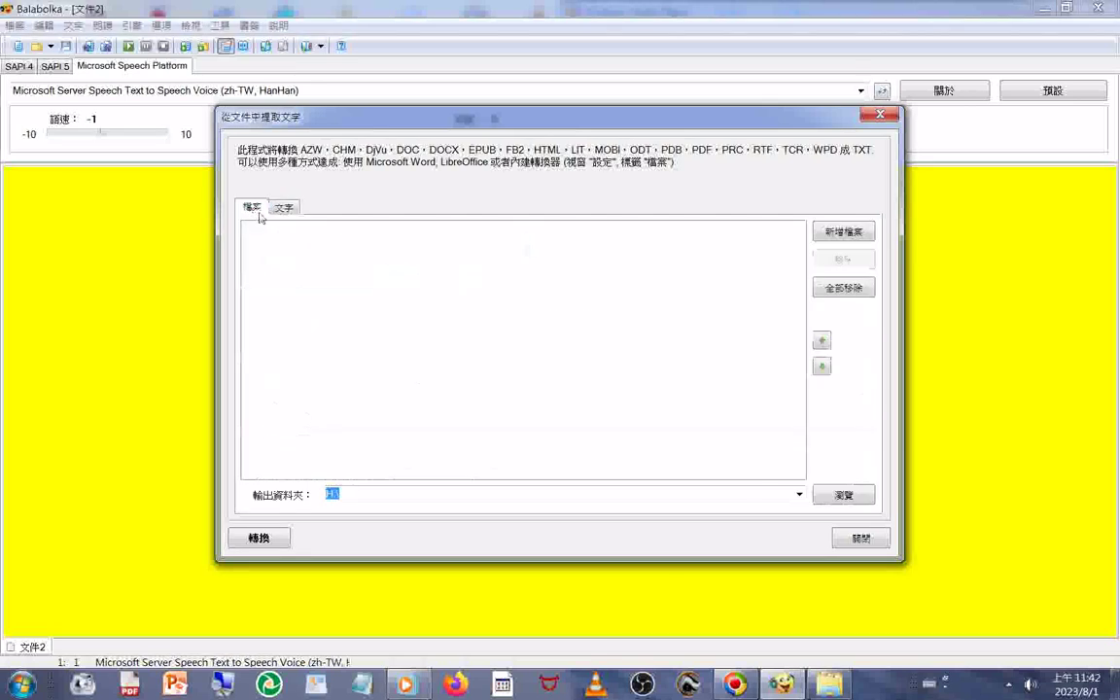
left_click(842, 236)
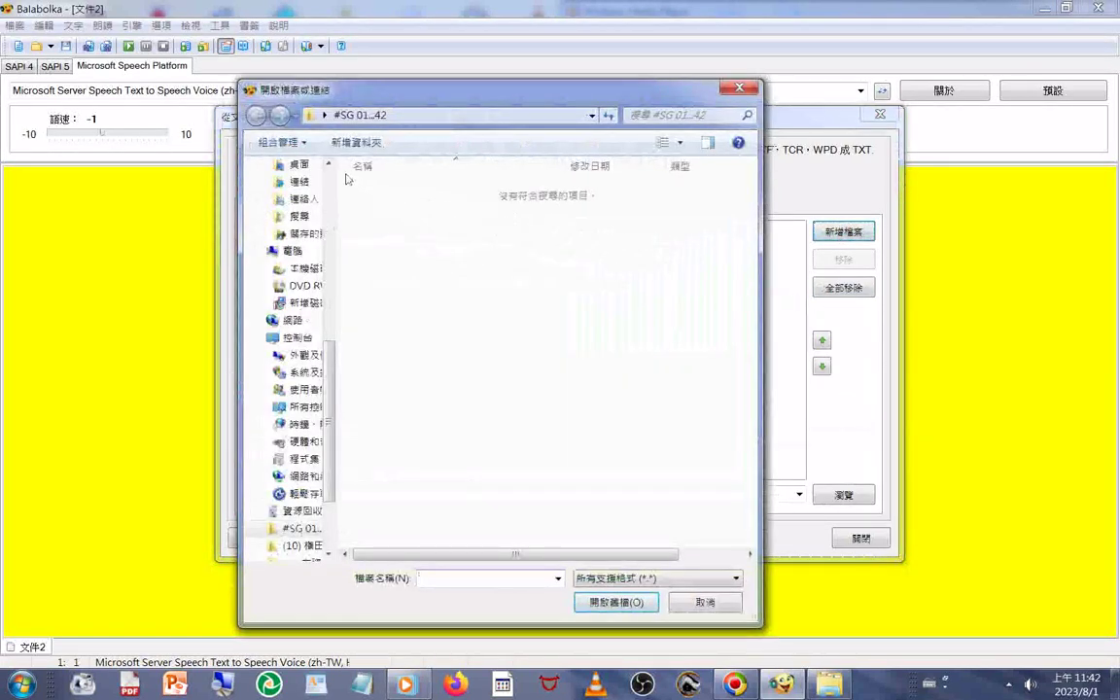
left_click_drag(330, 492, 339, 529)
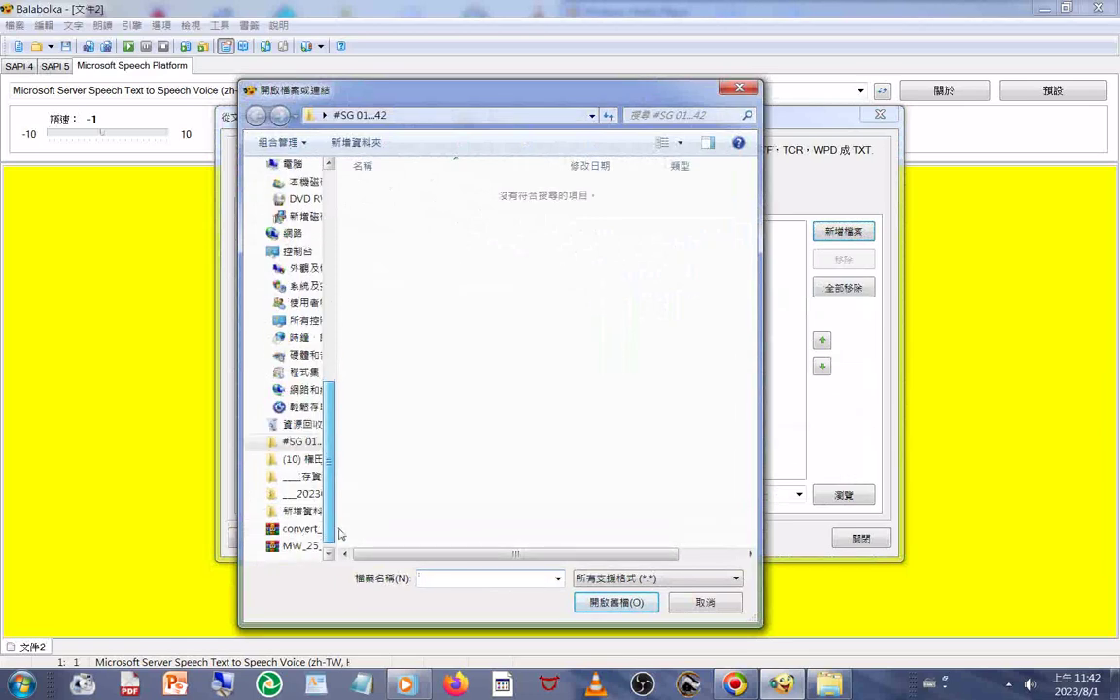
scroll(302, 466, "down", 1)
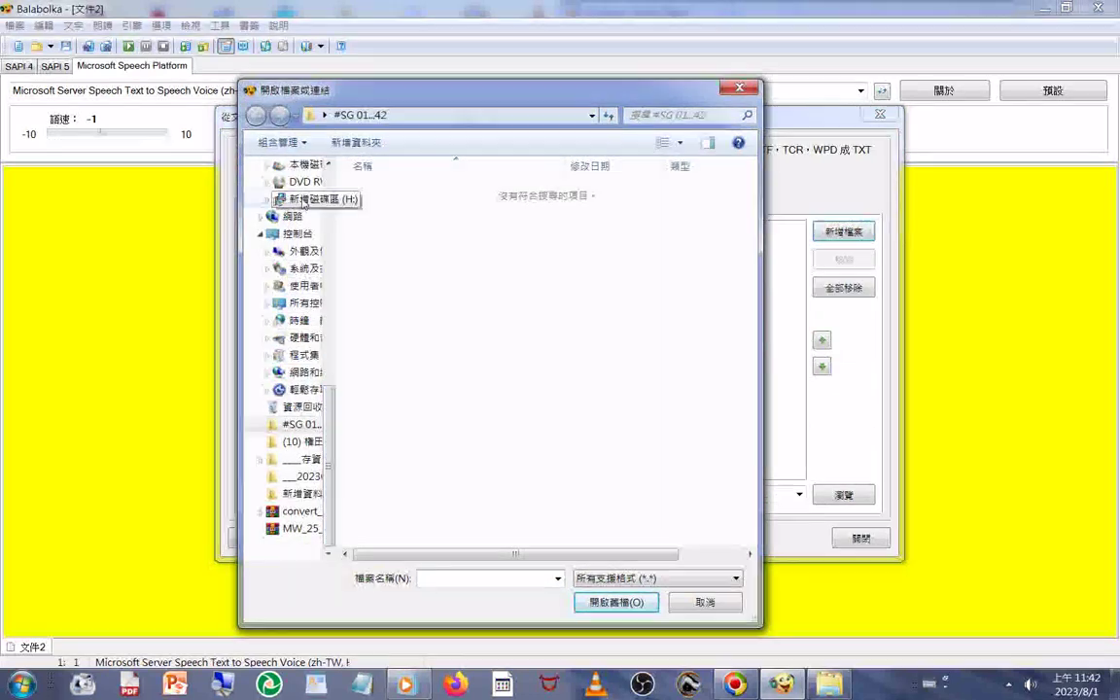
left_click(303, 199)
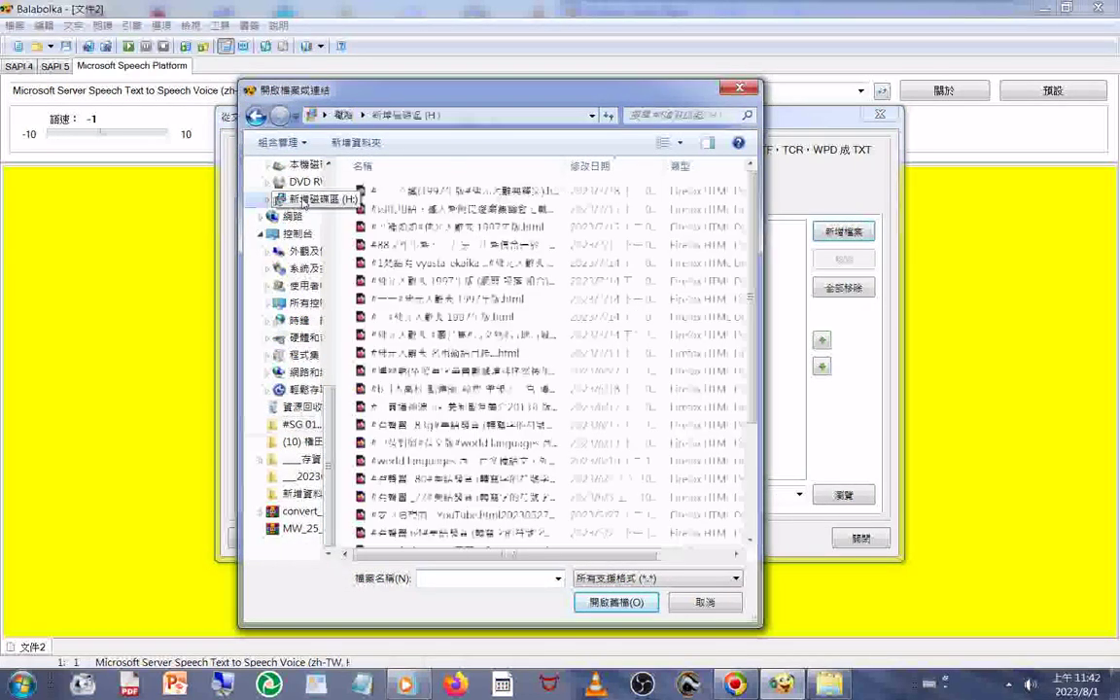
Sort the contents of drive H: by modification date
right_click(346, 238)
mouse_move(387, 263)
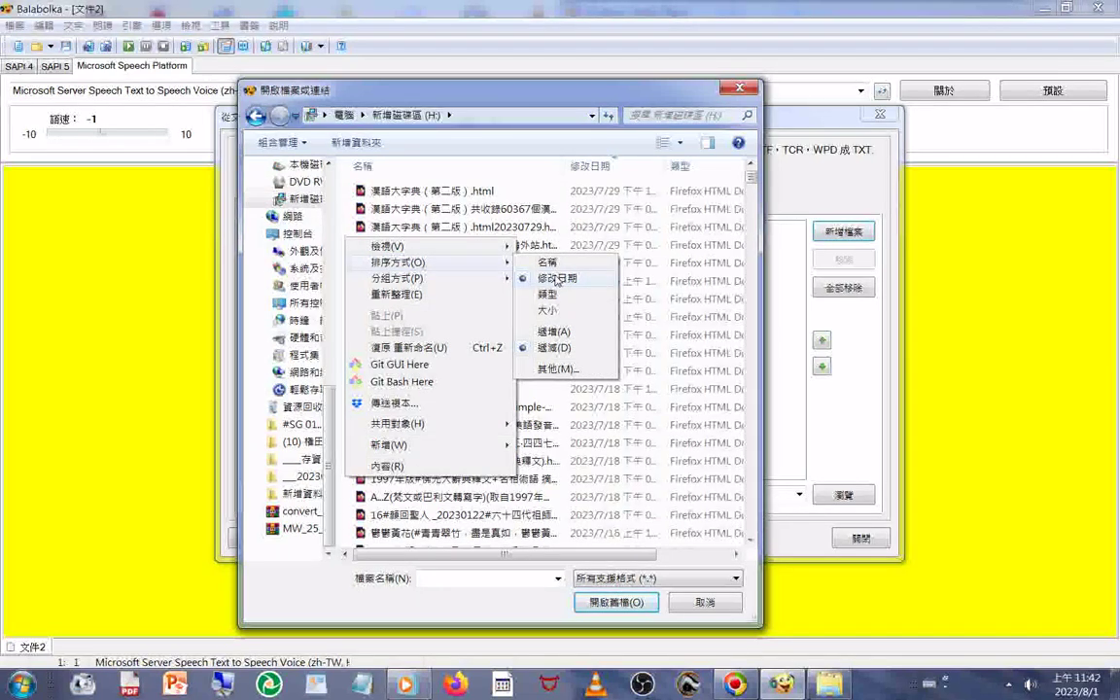
left_click(560, 280)
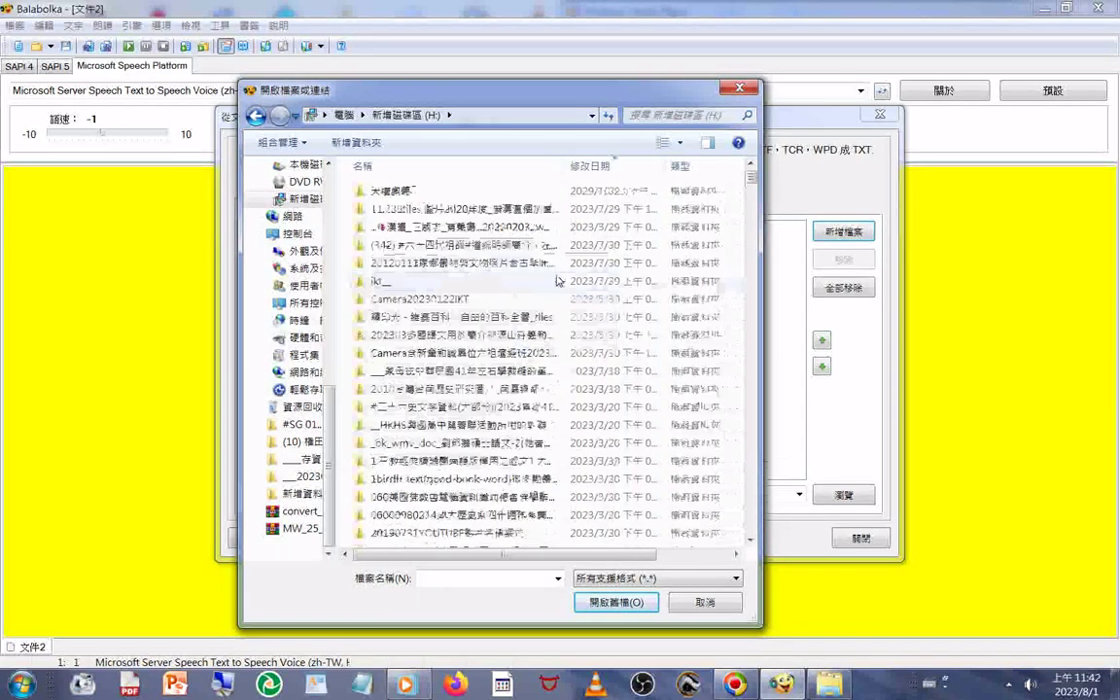
Find and open the html_ folder on drive H:
scroll(413, 287, "down", 5)
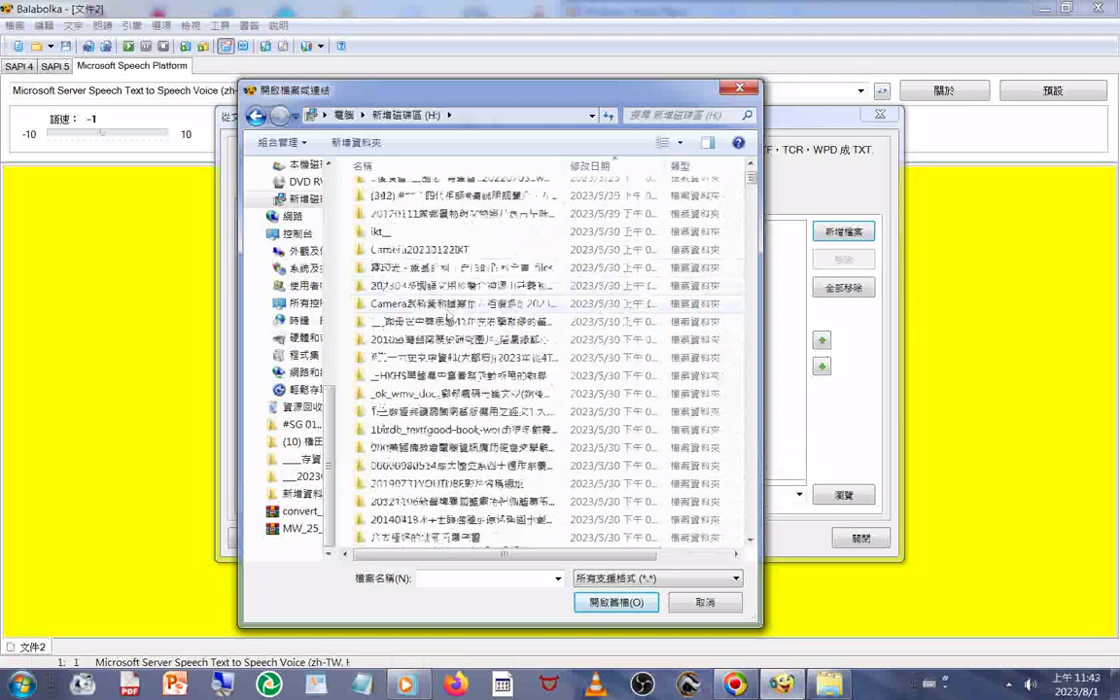
scroll(452, 322, "up", 3)
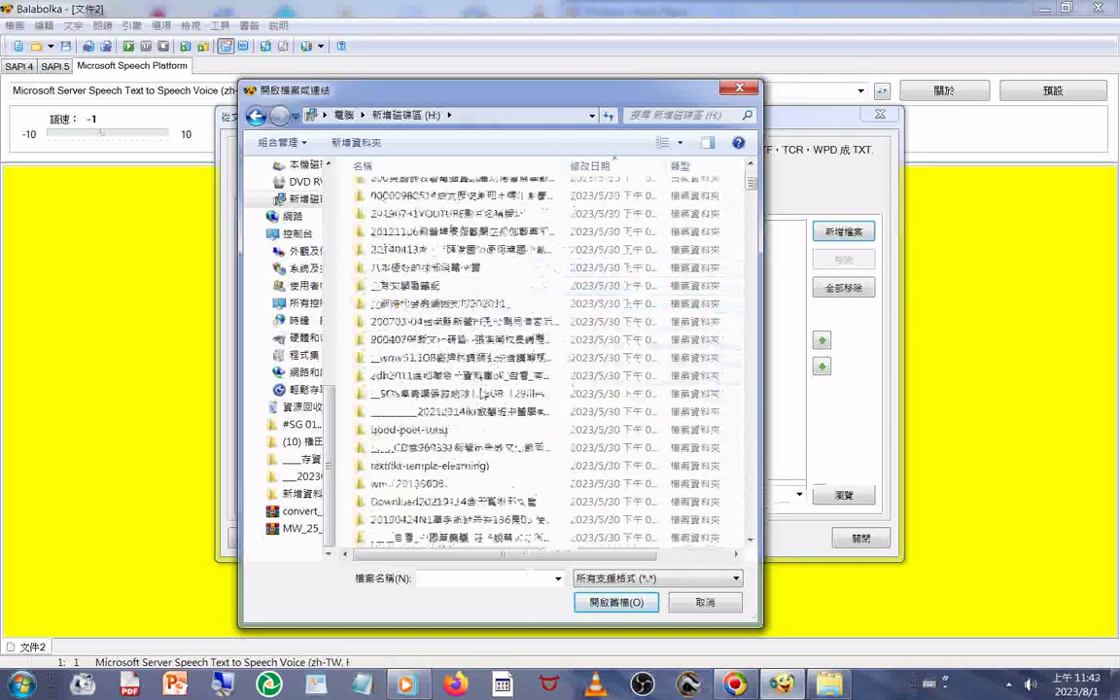
scroll(484, 393, "down", 8)
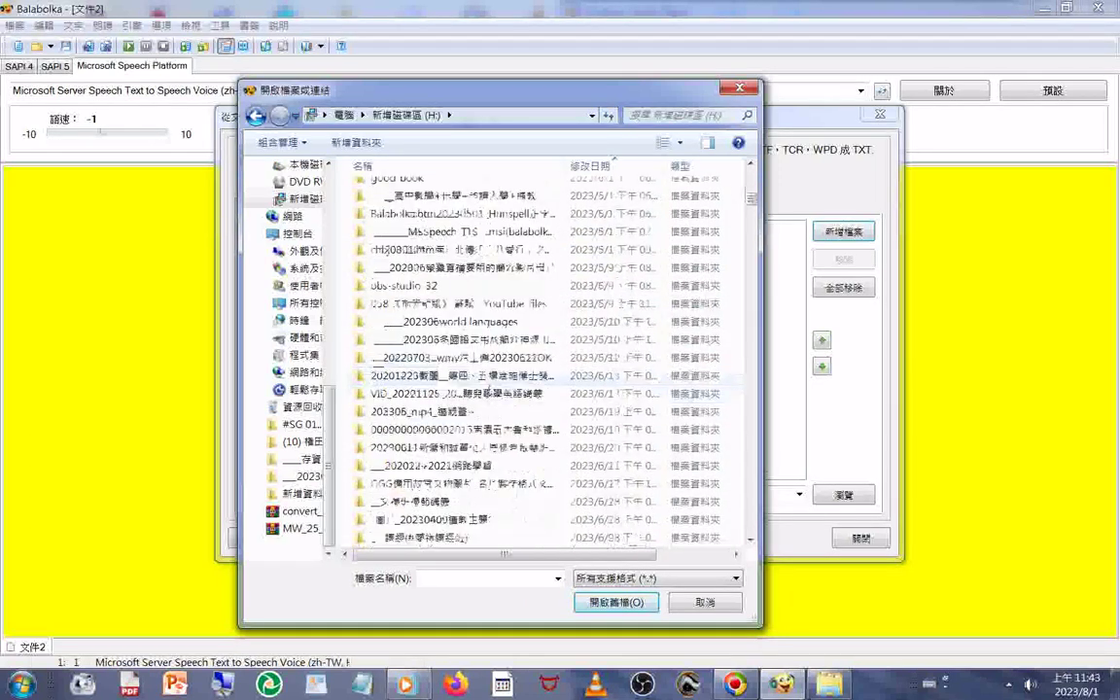
scroll(489, 393, "down", 8)
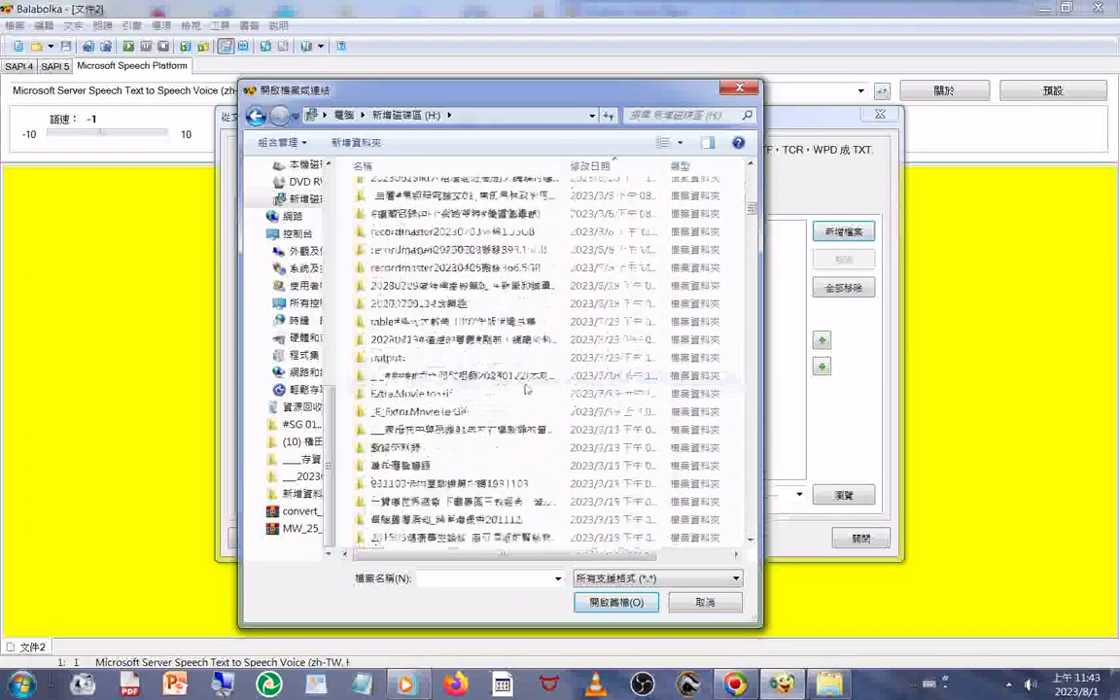
scroll(523, 395, "down", 8)
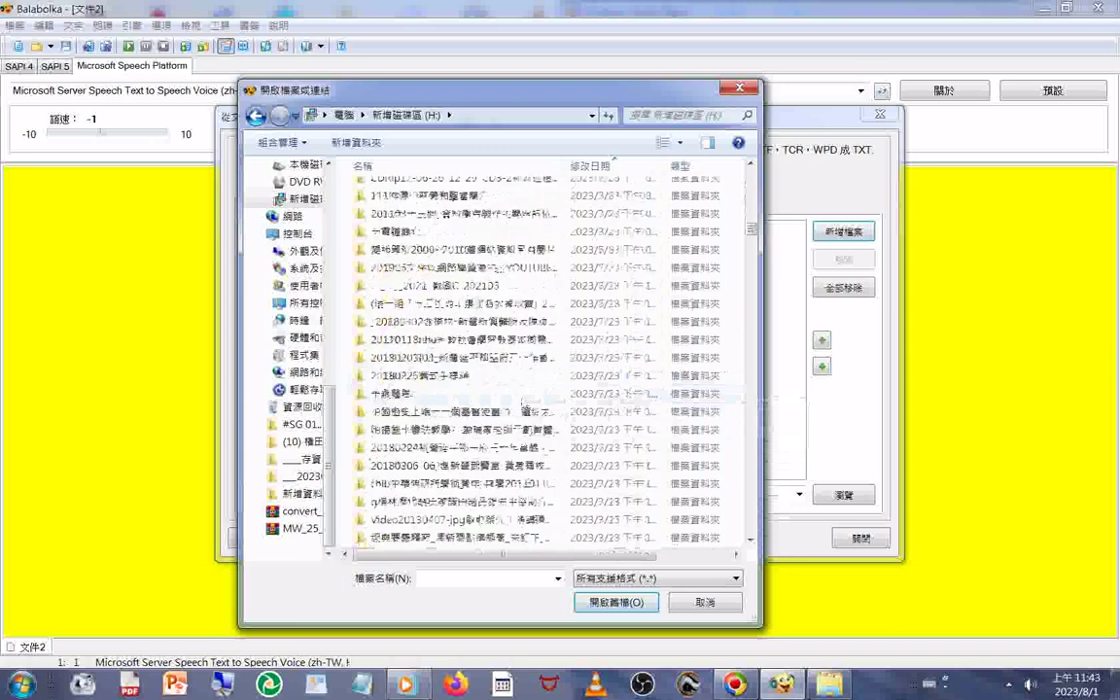
scroll(523, 407, "down", 8)
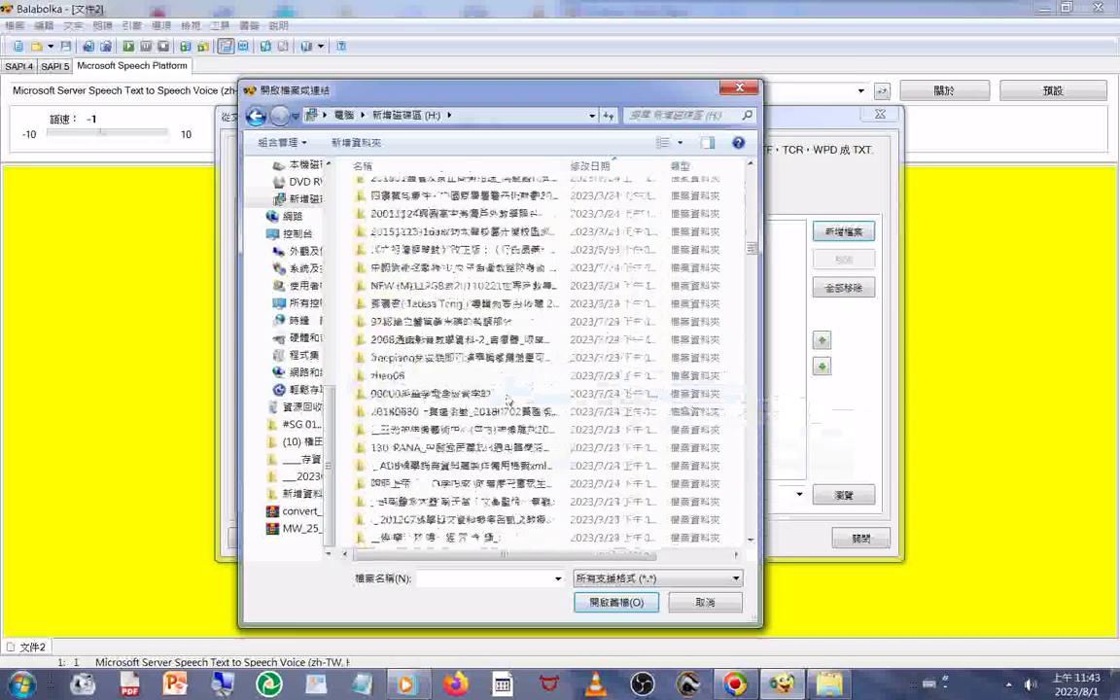
scroll(510, 401, "down", 3)
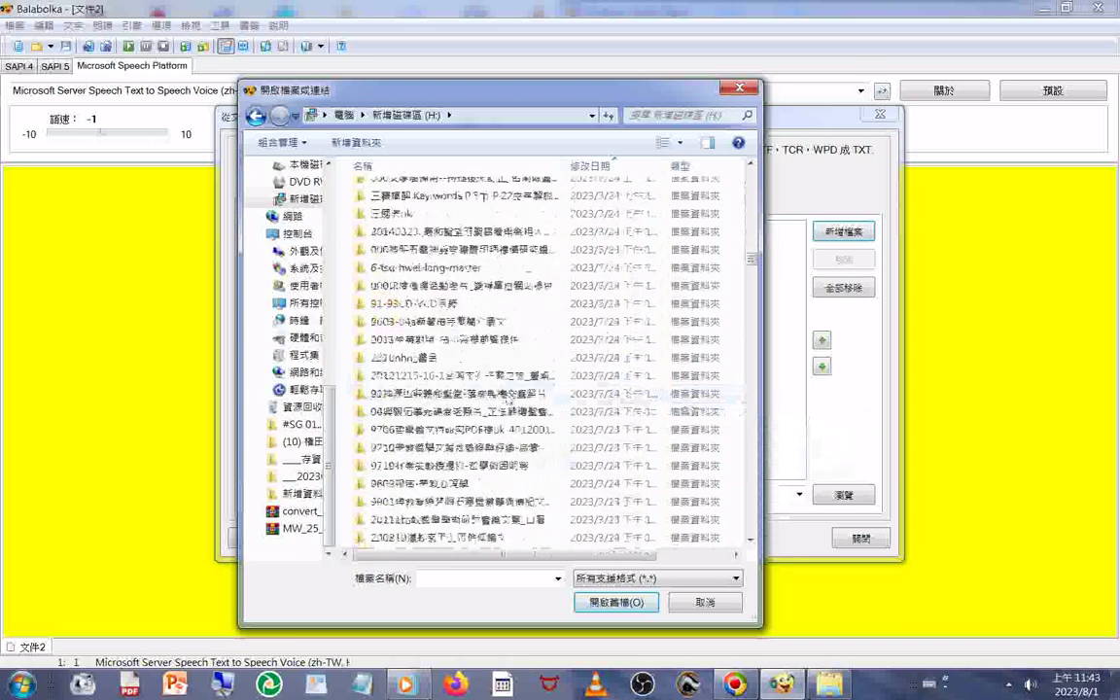
scroll(507, 398, "down", 8)
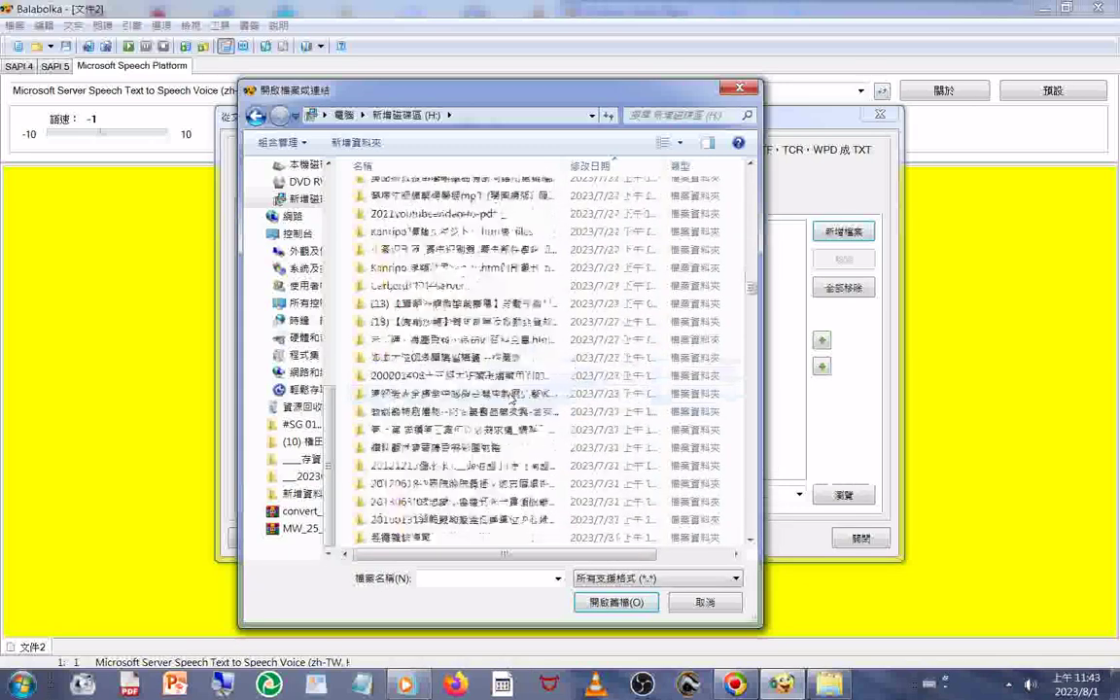
scroll(518, 397, "down", 5)
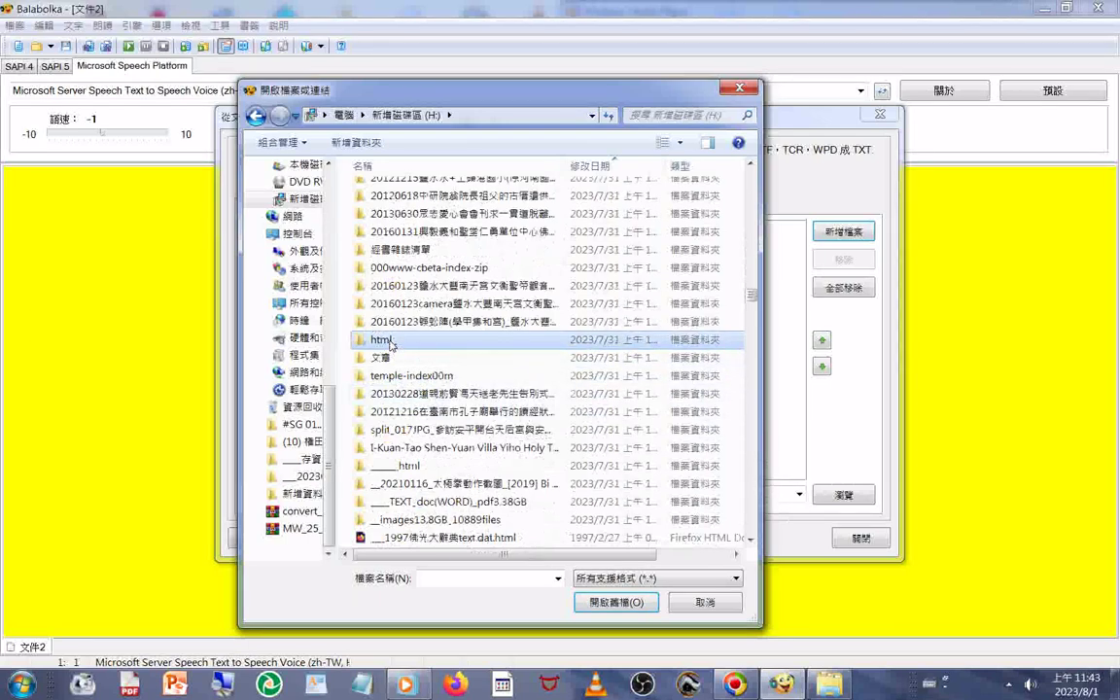
double_click(390, 343)
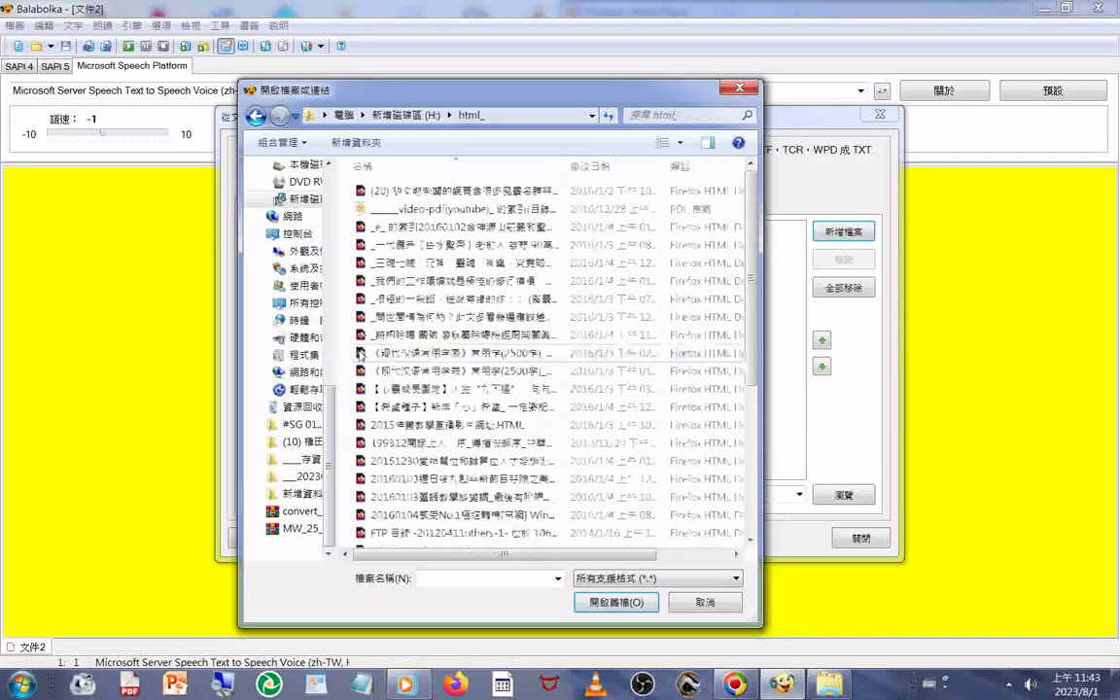
Sort the files in the html_ folder by type
right_click(348, 303)
mouse_move(438, 325)
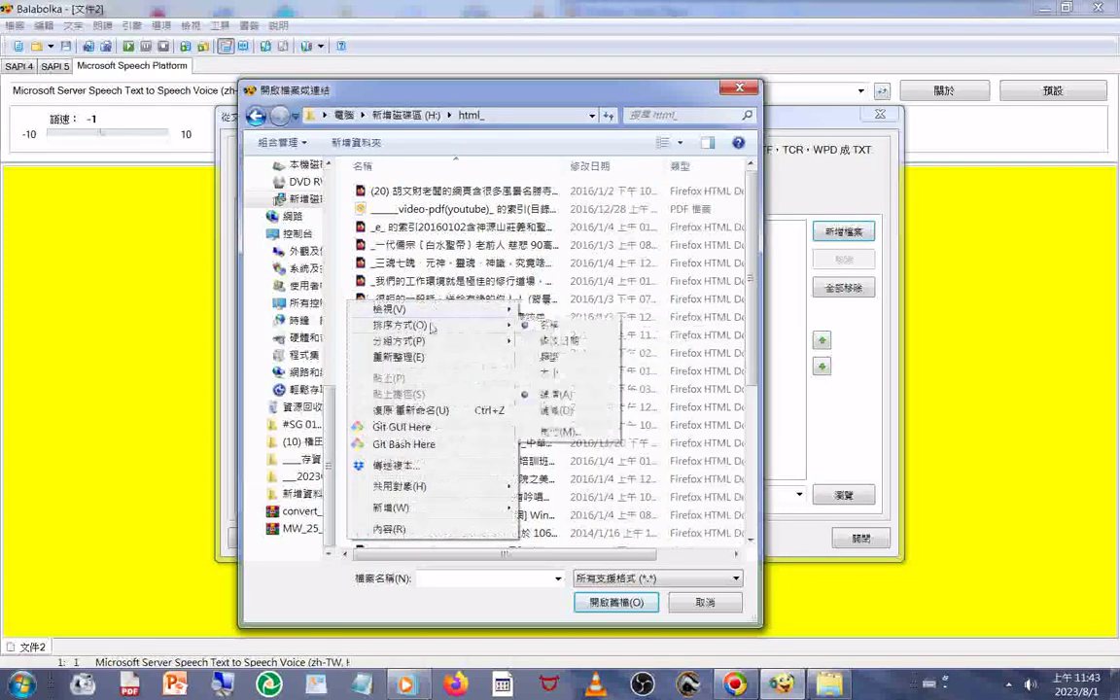
left_click(549, 358)
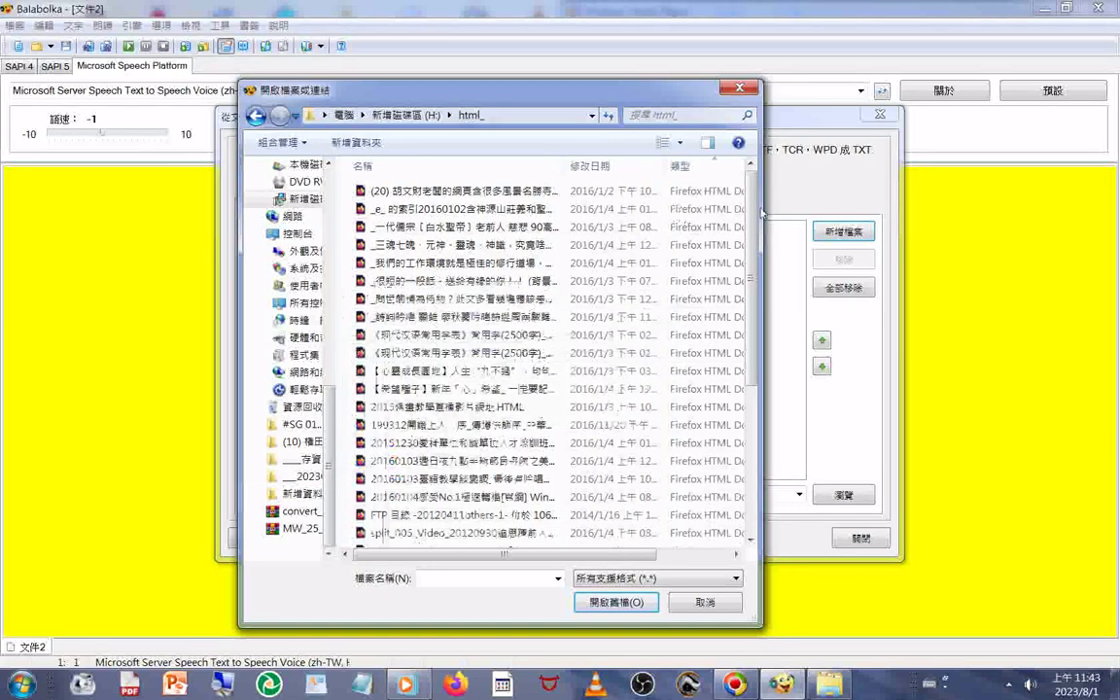
Open the video-pdf(youtube) index PDF from the html_ folder in Google Chrome
scroll(707, 428, "down", 5)
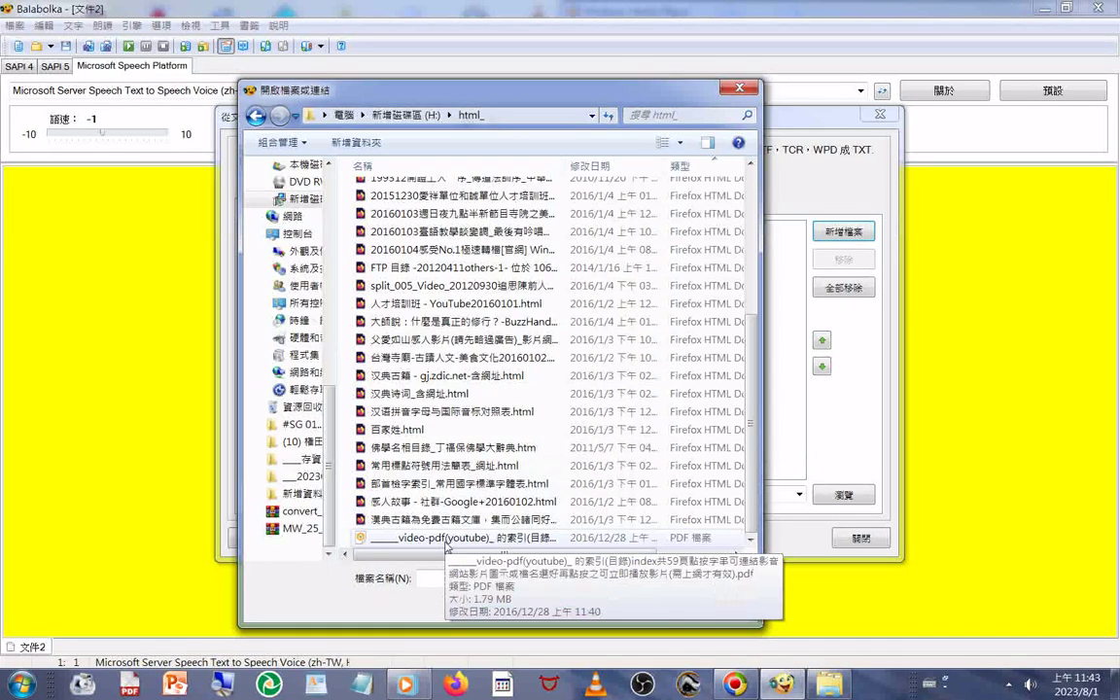
left_click(447, 541)
right_click(446, 541)
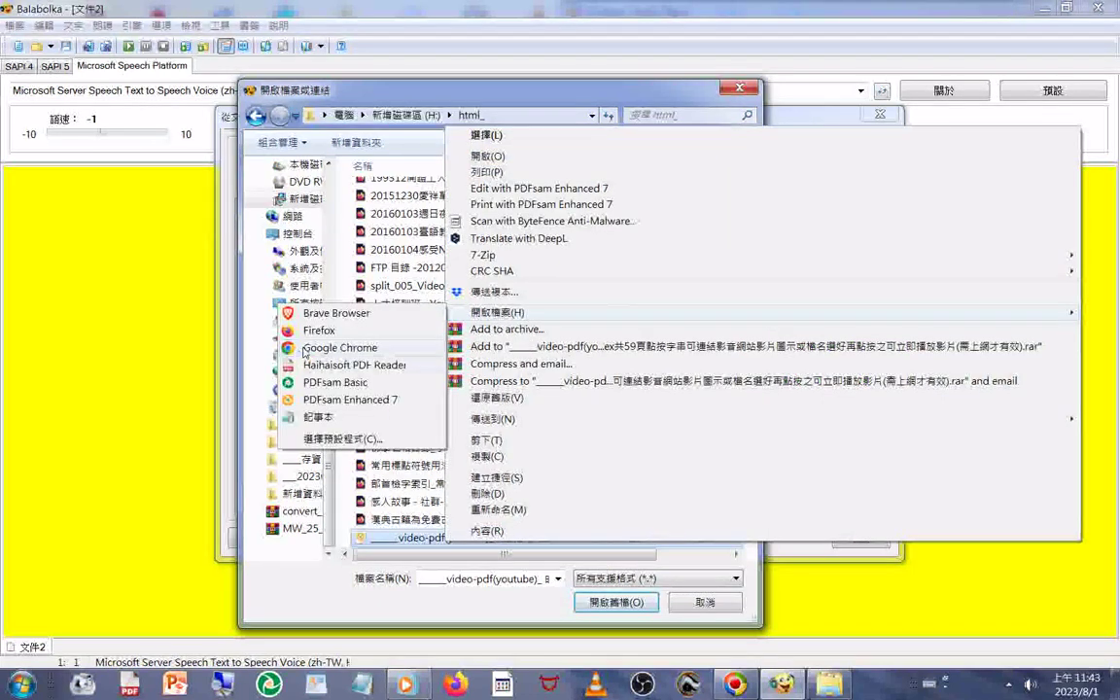
left_click(730, 86)
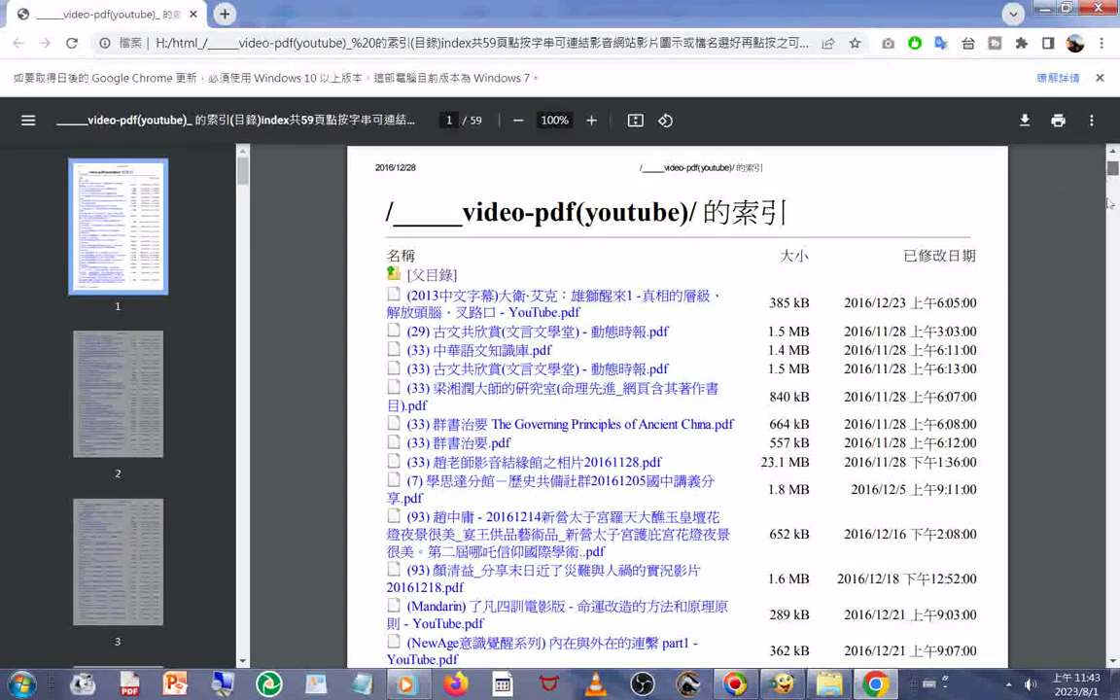
Look through the index PDF down to its last page, then minimise the browser to return to the file selection
scroll(1109, 202, "down", 20)
scroll(1114, 243, "down", 8)
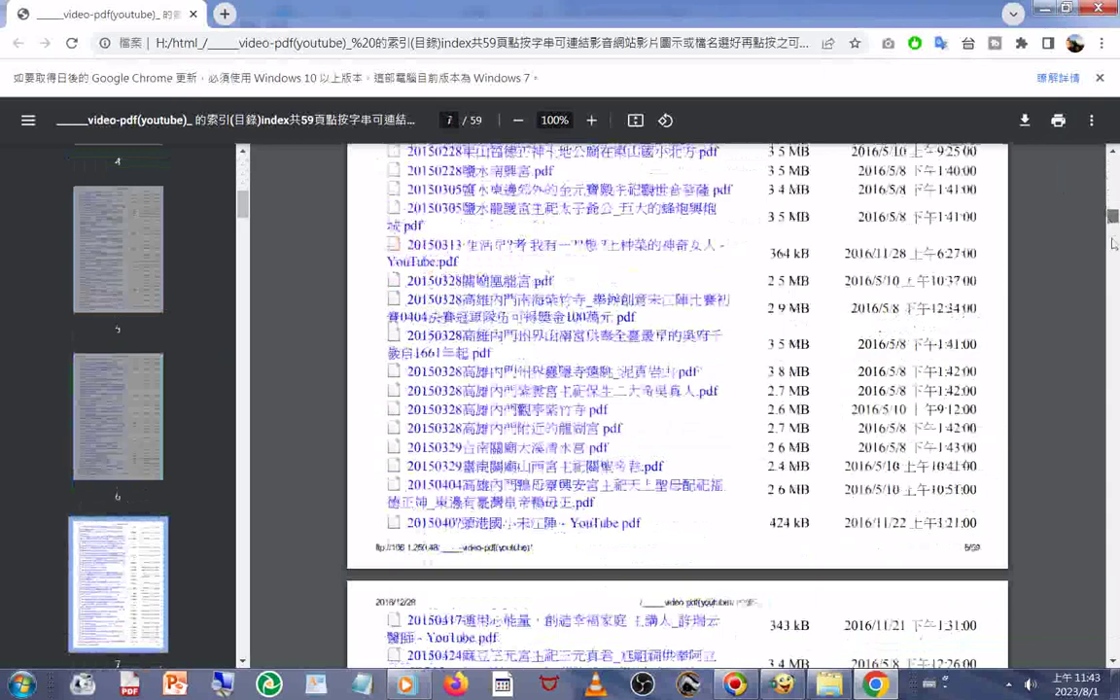
scroll(1114, 243, "down", 20)
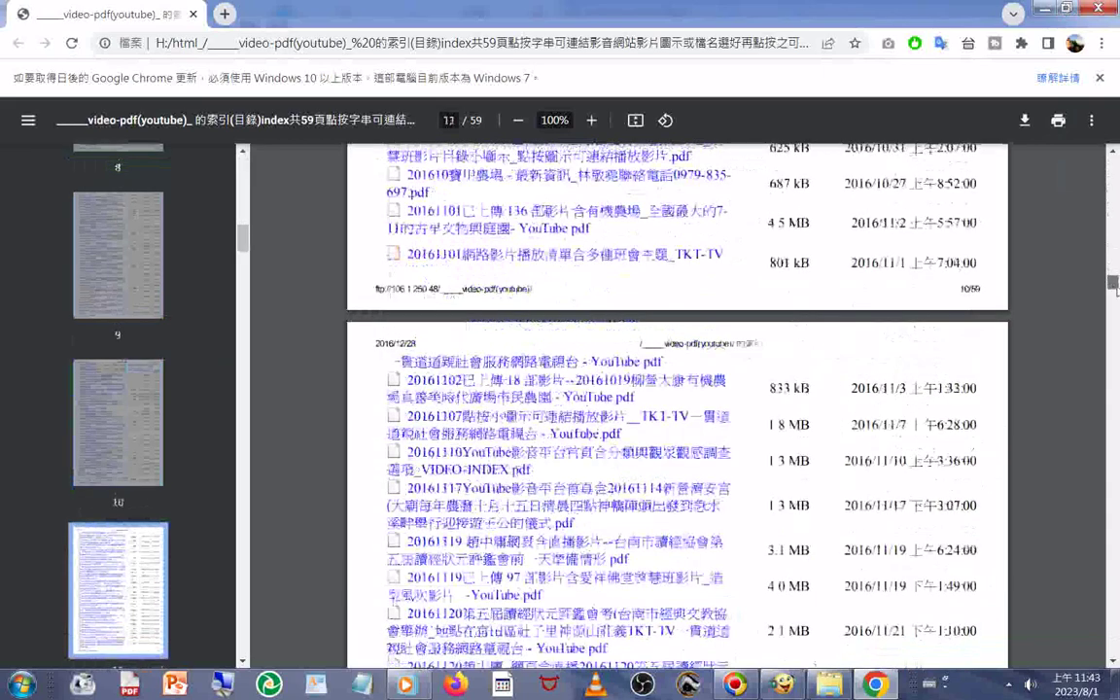
scroll(1114, 285, "down", 20)
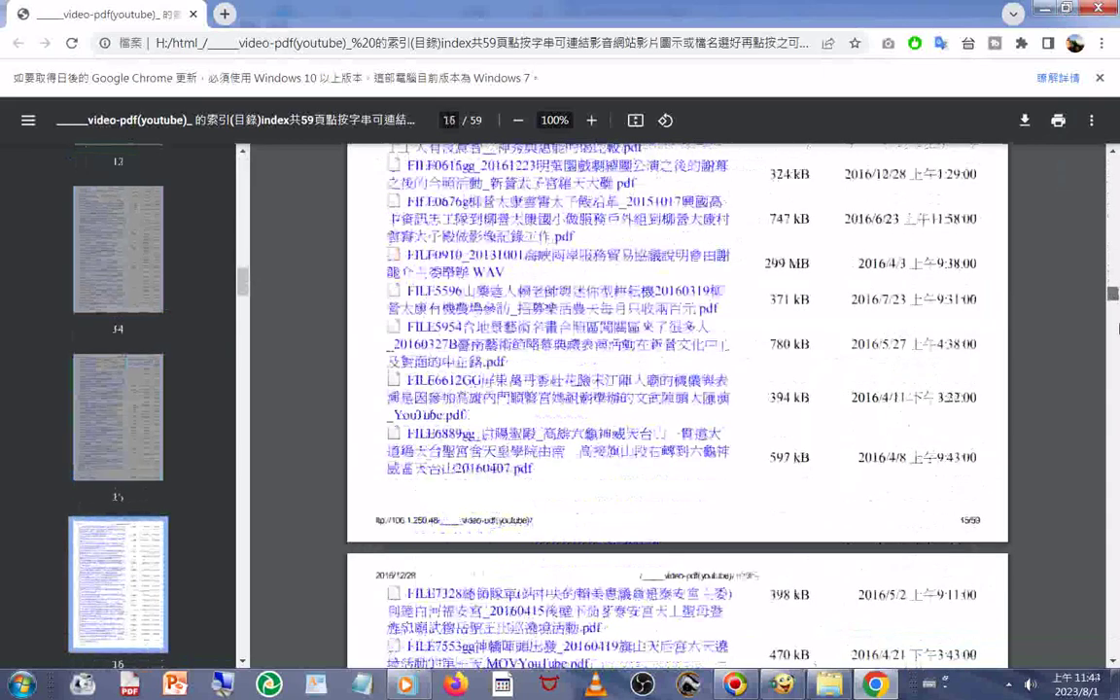
scroll(1118, 328, "down", 20)
scroll(1114, 398, "down", 20)
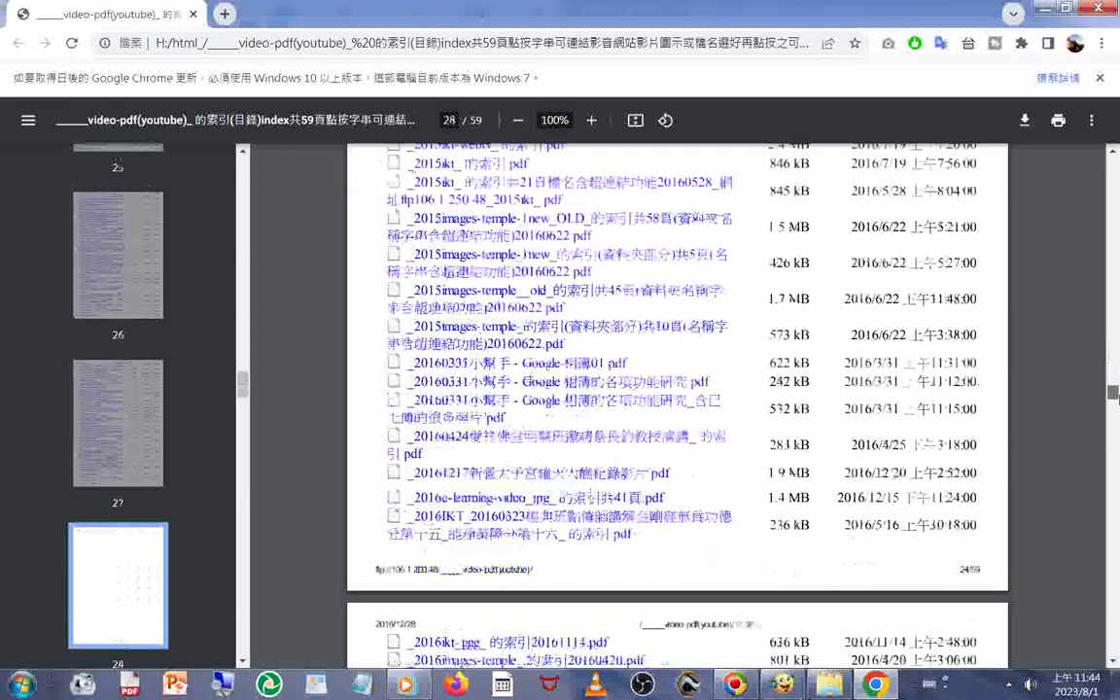
left_click_drag(1114, 394, 1115, 653)
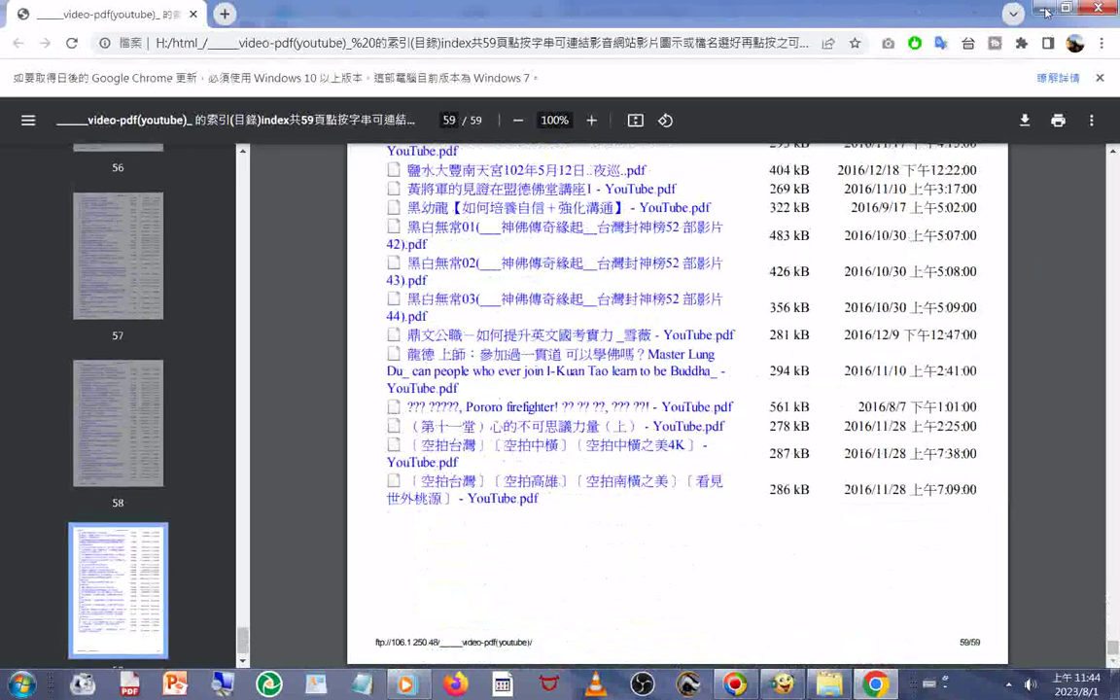
left_click(1045, 12)
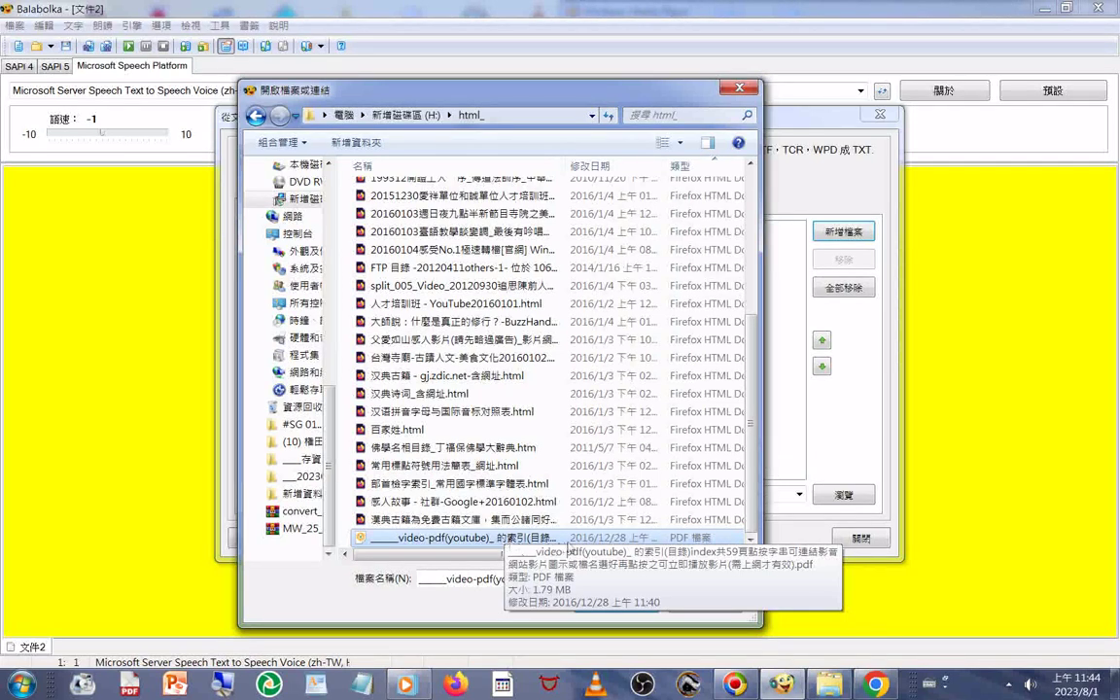
Add all the HTML files in the html_ folder to the conversion list, leaving out the PDF
scroll(346, 233, "up", 5)
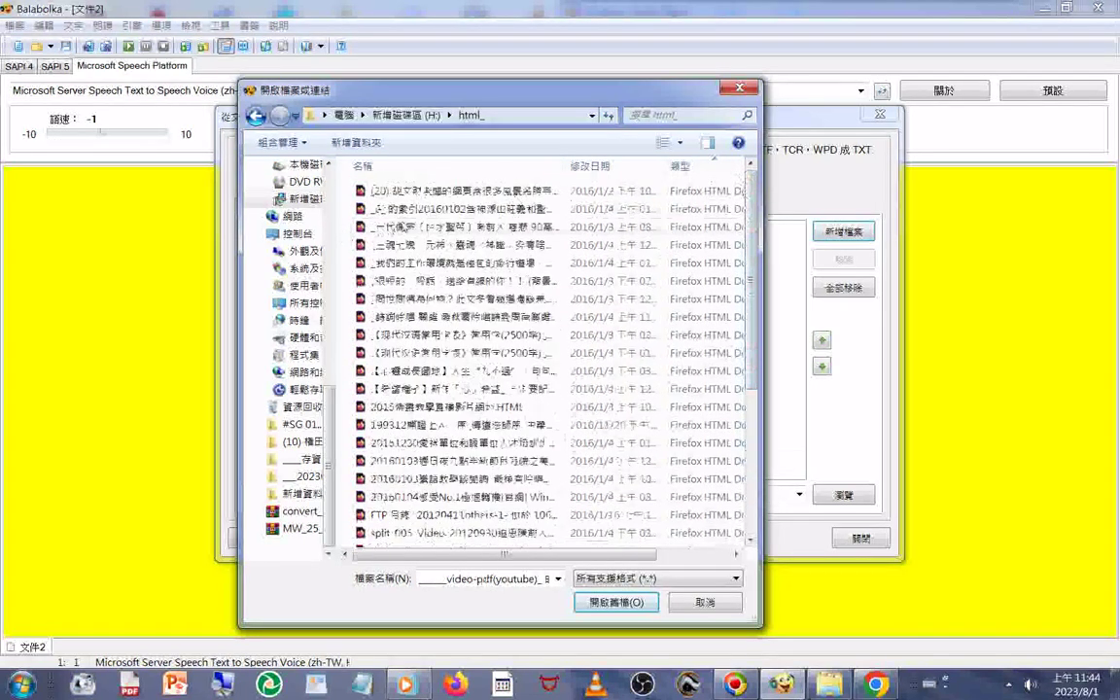
left_click(401, 191)
scroll(443, 292, "down", 4)
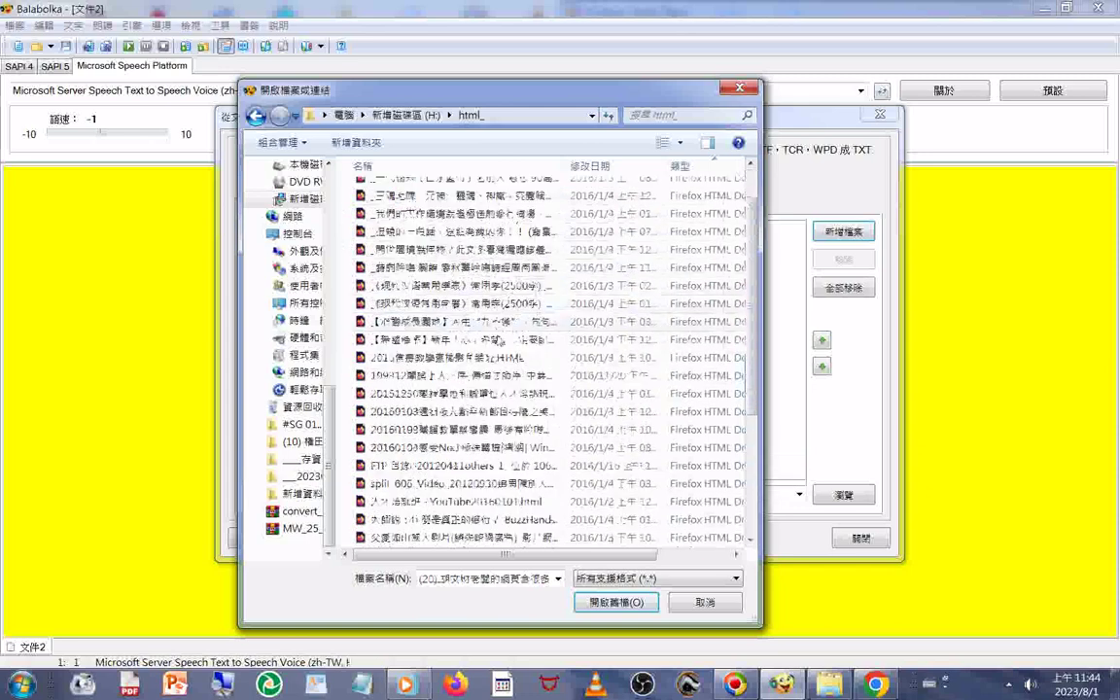
scroll(457, 350, "down", 2)
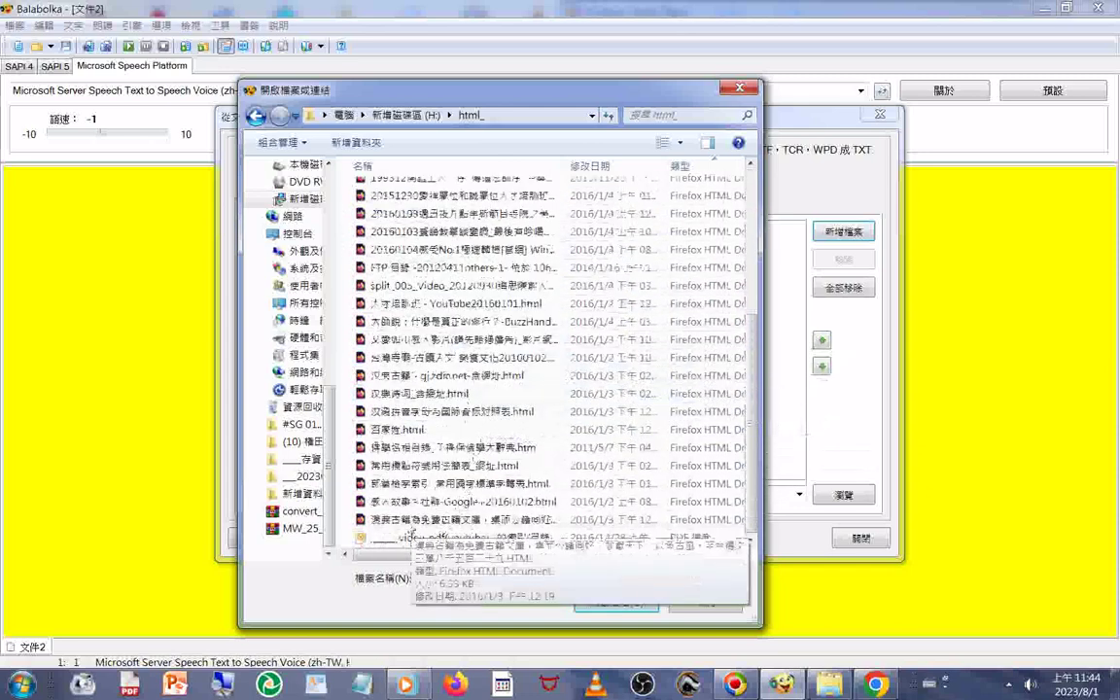
left_click(597, 607)
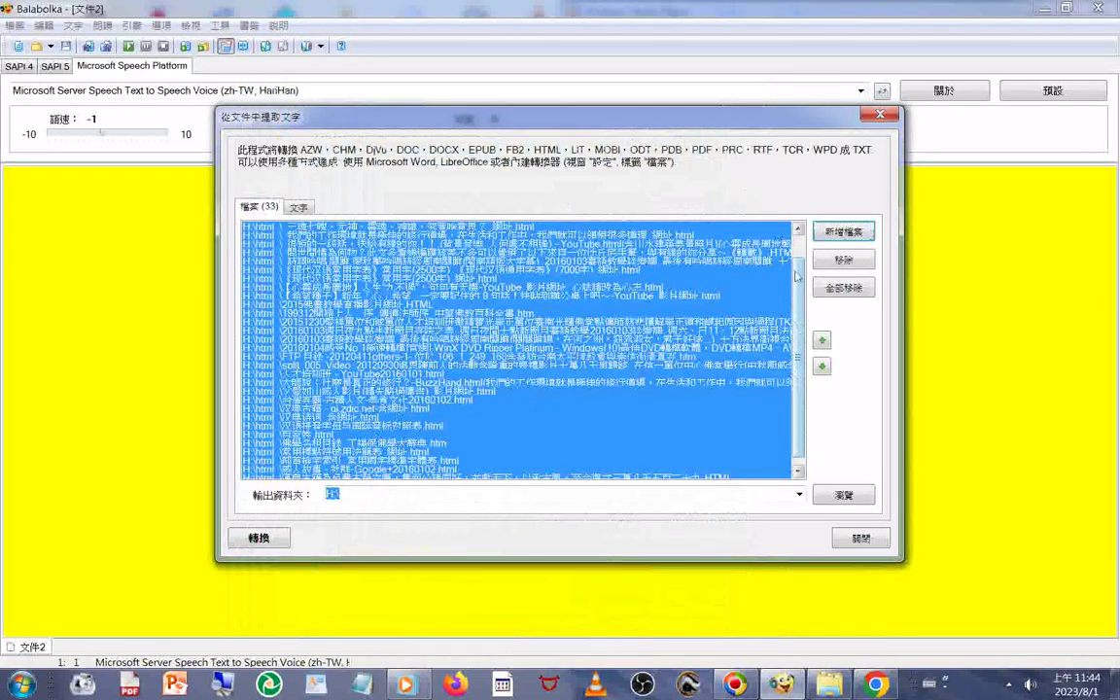
Check the added file list and name the combined text file html01 in the text settings
scroll(544, 253, "up", 1)
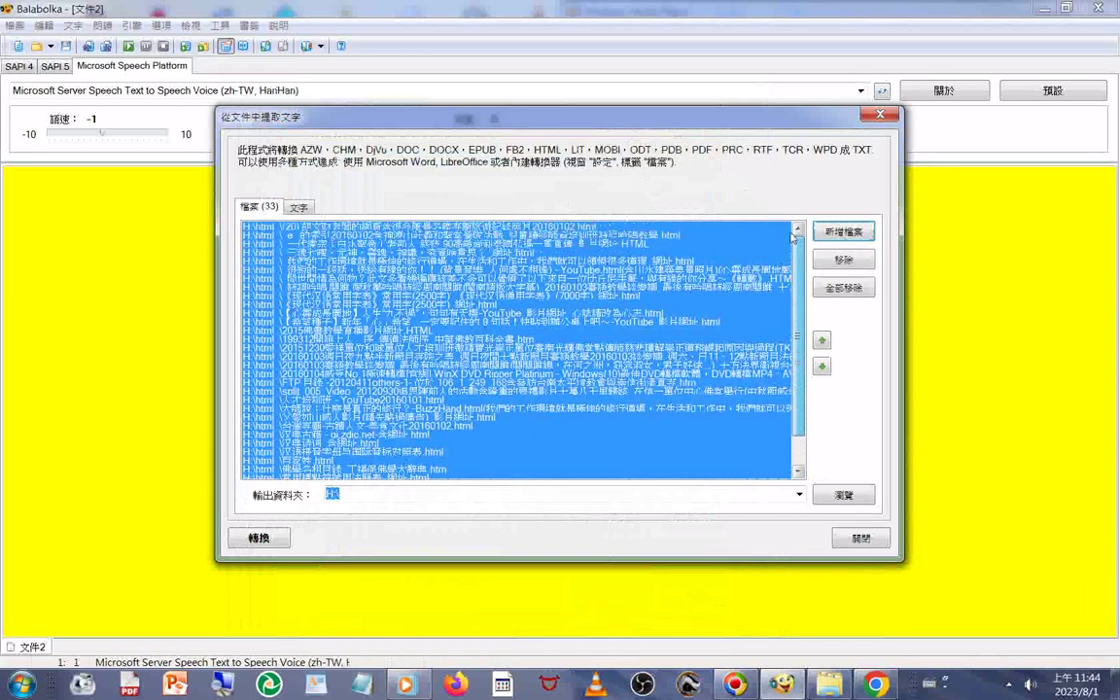
left_click(297, 208)
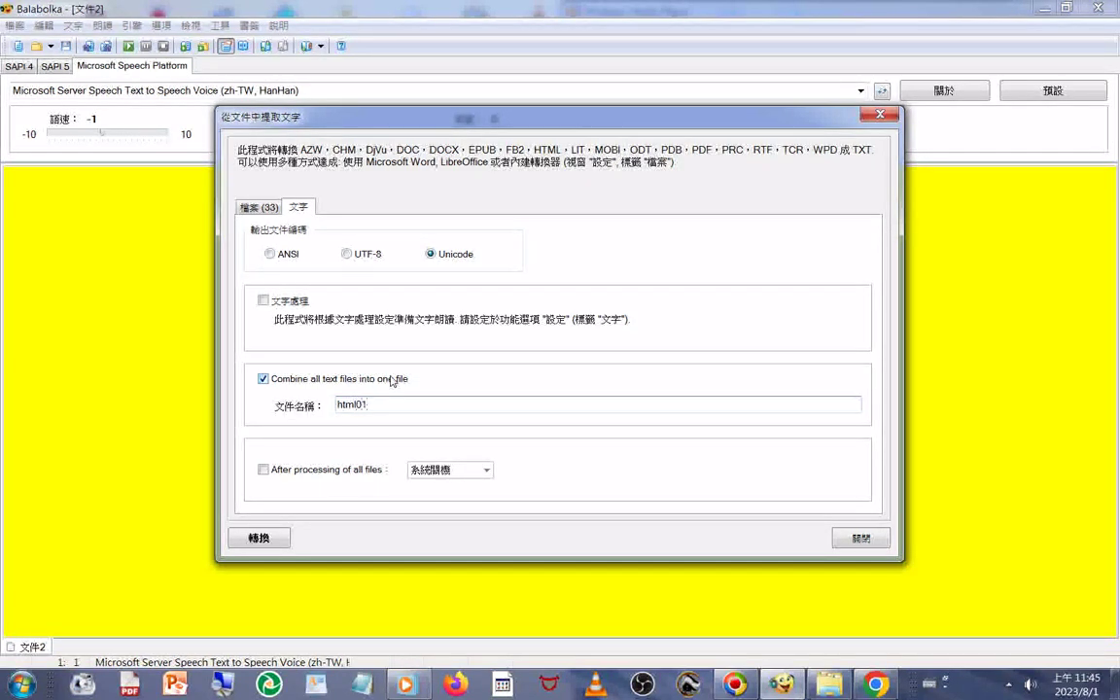
Rename the combined output file html_all_01, convert the listed HTML files and dismiss the completion message
key("Left")
type("all")
key("Left")
key("Left")
key("Left")
type("_")
left_click(258, 538)
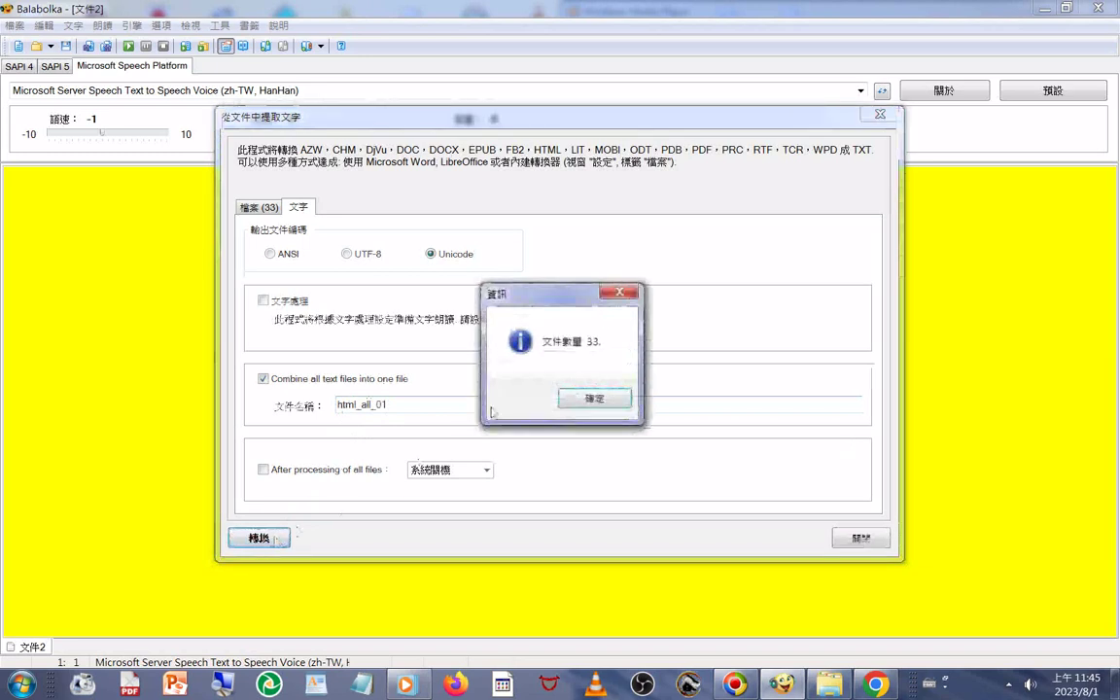
left_click(592, 398)
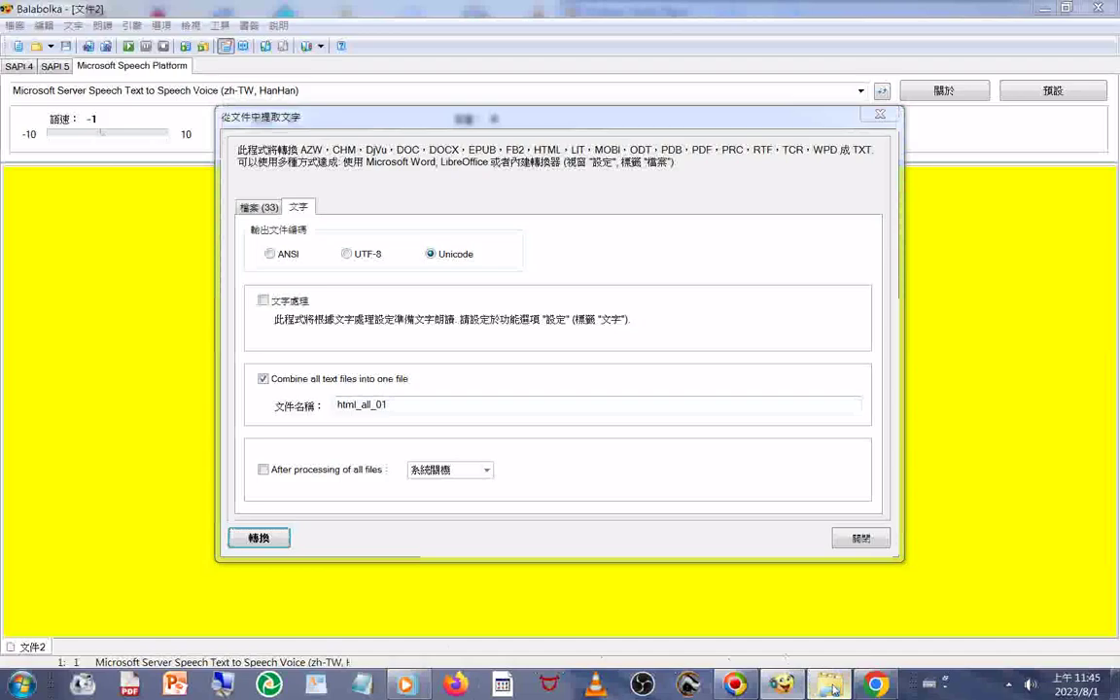
Switch to Windows Explorer, locate html_all_01.txt on drive H: and start a blank Notepad window
left_click(832, 688)
left_click(180, 184)
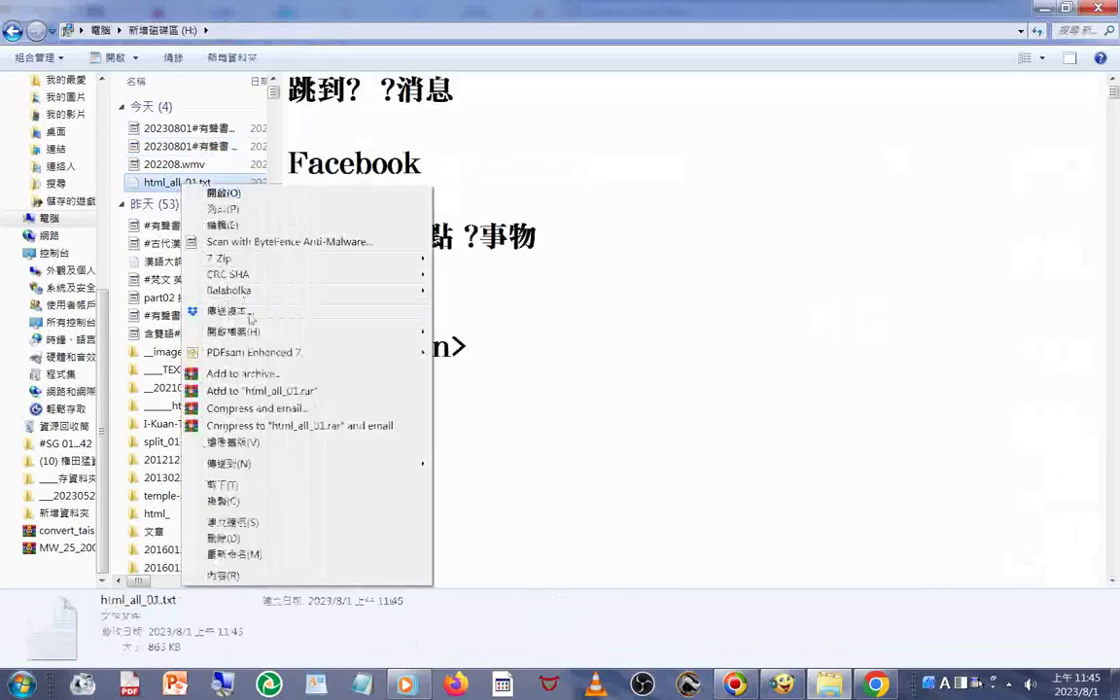
mouse_move(254, 338)
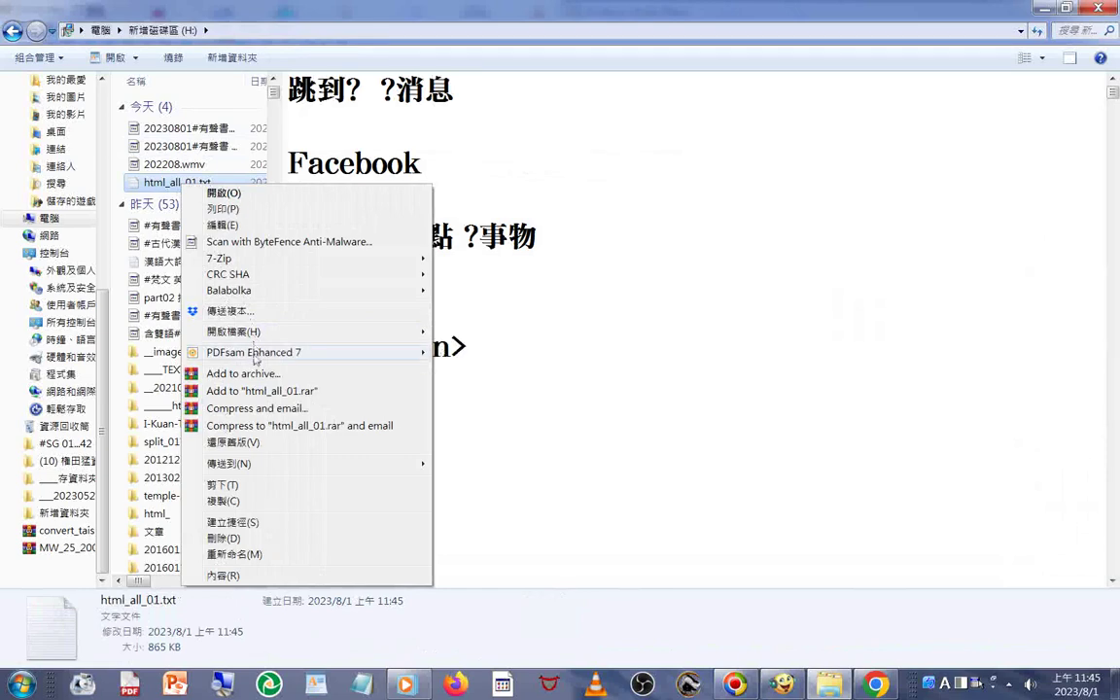
left_click(27, 684)
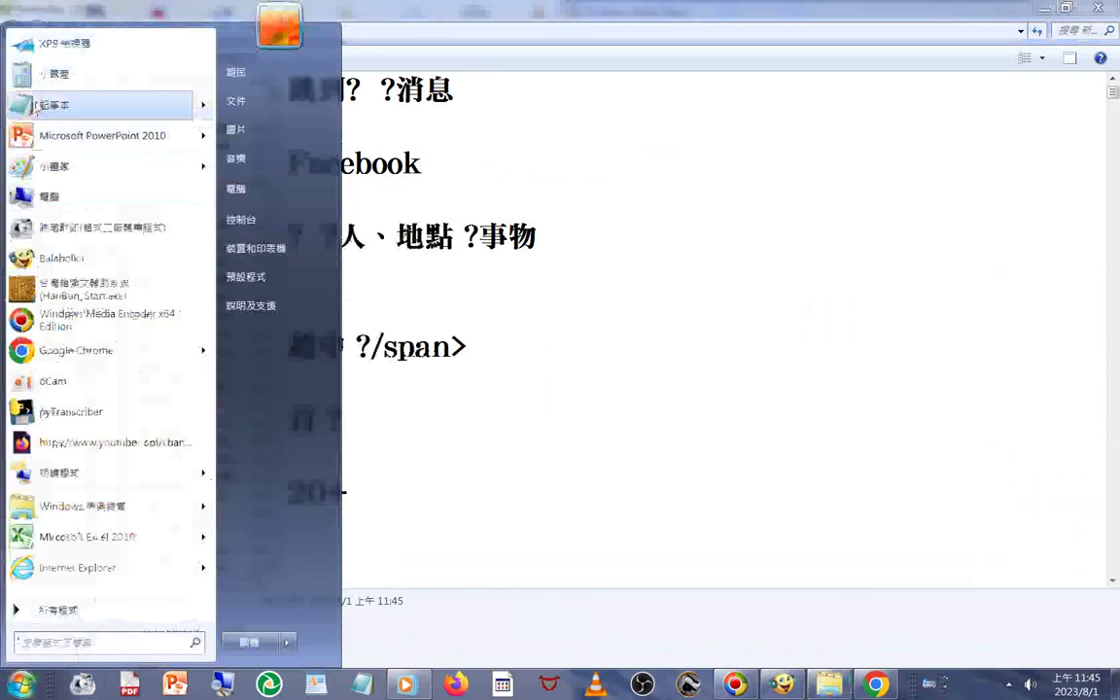
left_click(35, 105)
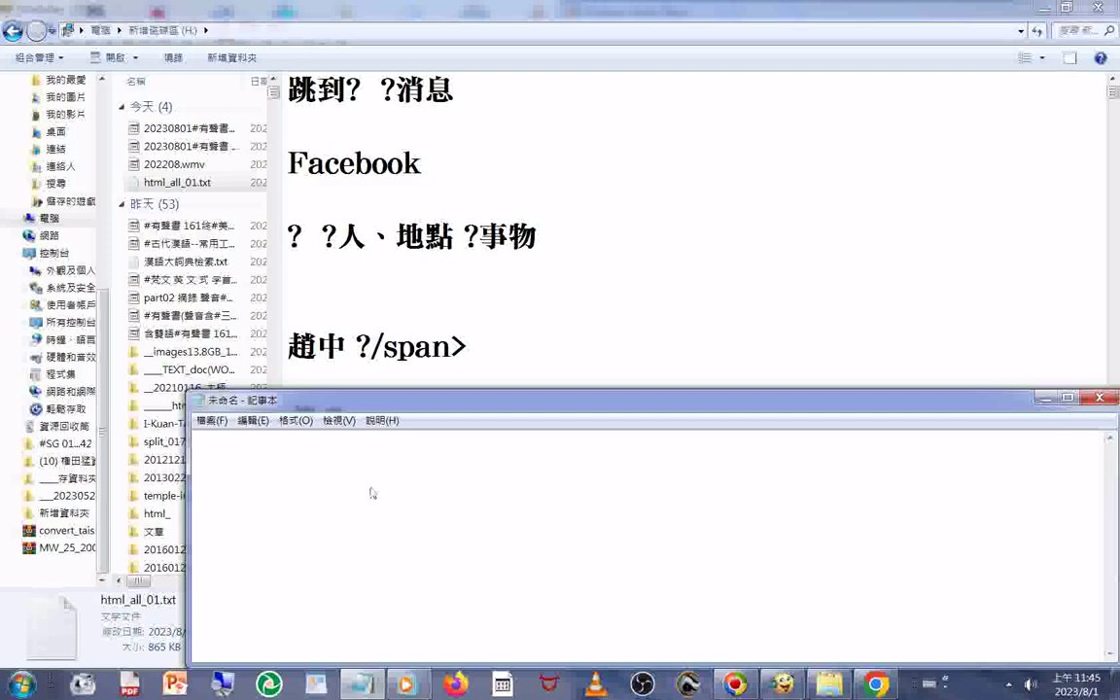
Choose a smaller font size for the text display in Notepad
left_click(296, 420)
left_click(317, 454)
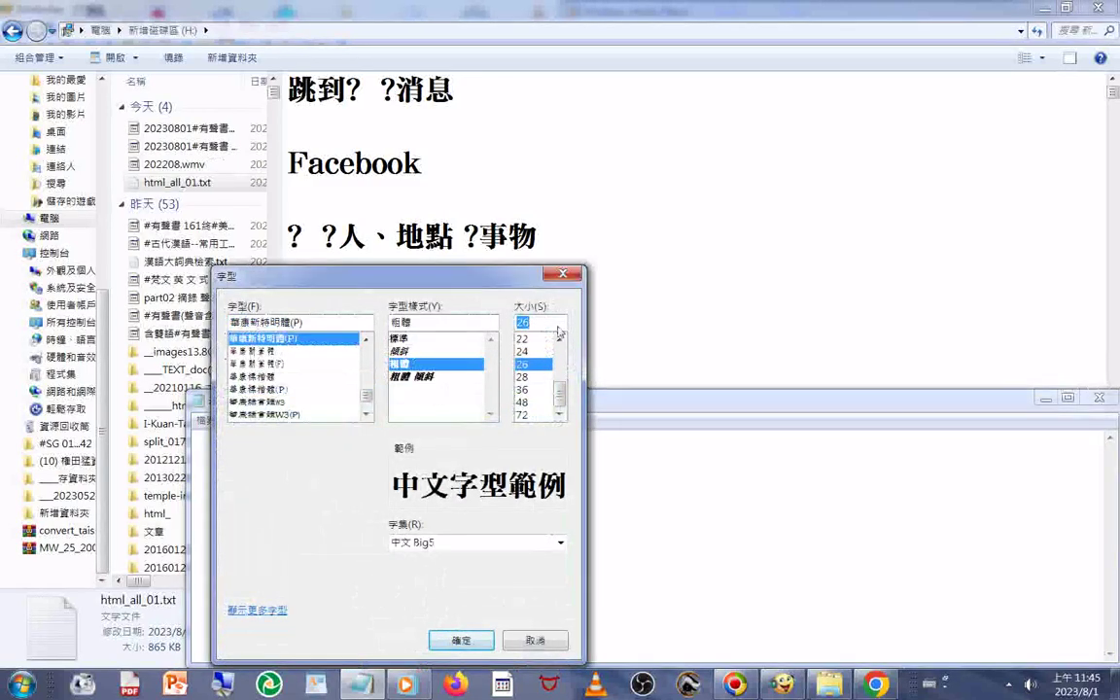
key("Return")
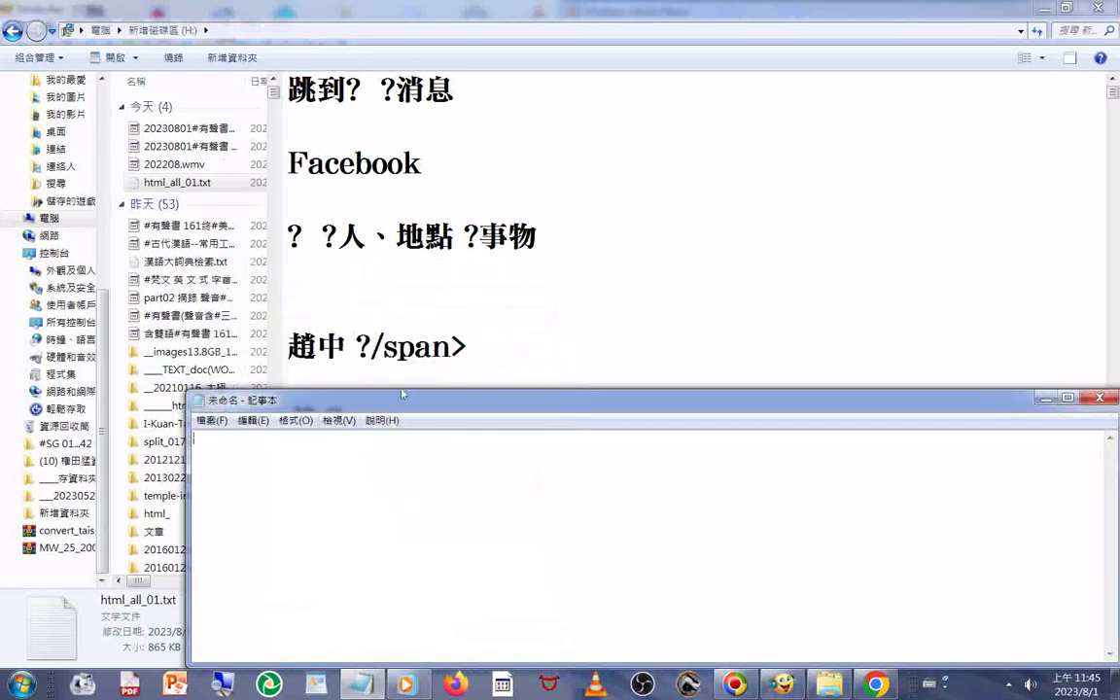
Snap the Notepad window to half the screen beside the file list and open html_all_01.txt in it
left_click_drag(402, 394, 507, 103)
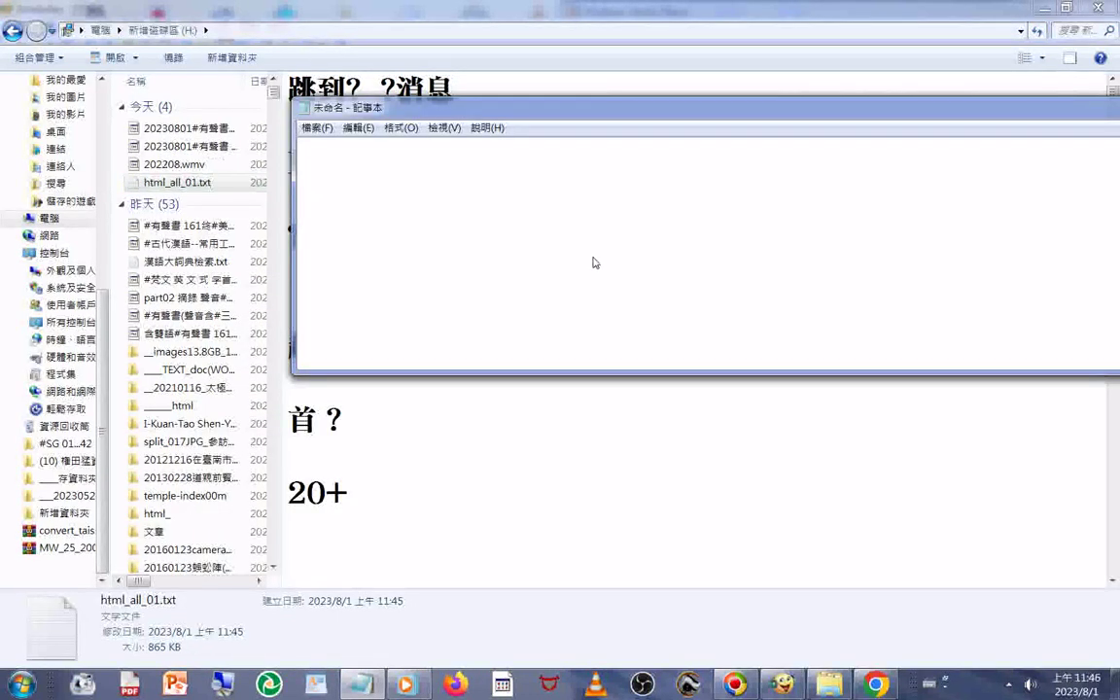
key("super+Right")
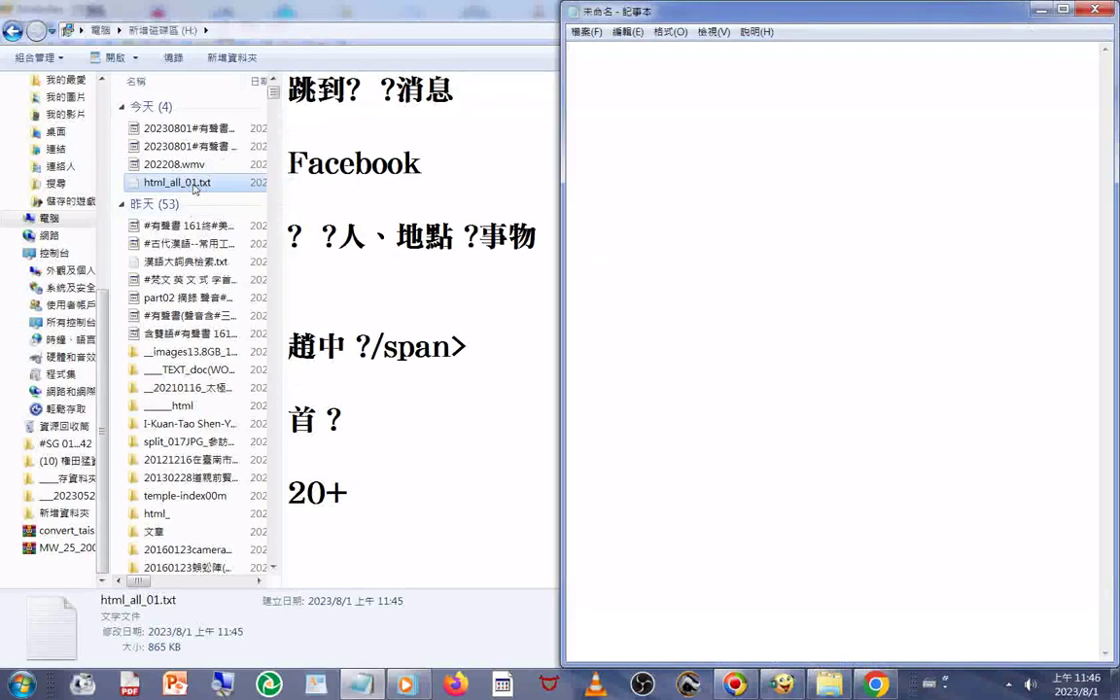
left_click_drag(194, 187, 713, 242)
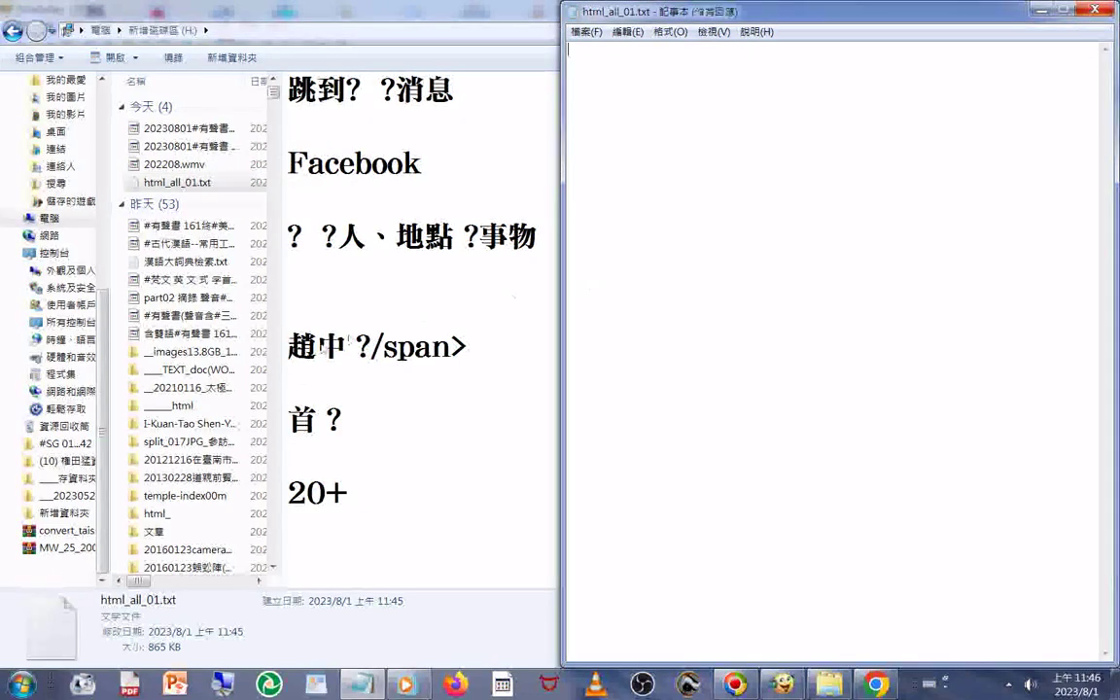
Read through the combined text in html_all_01.txt to check the content extracted from the HTML files
scroll(723, 268, "down", 7)
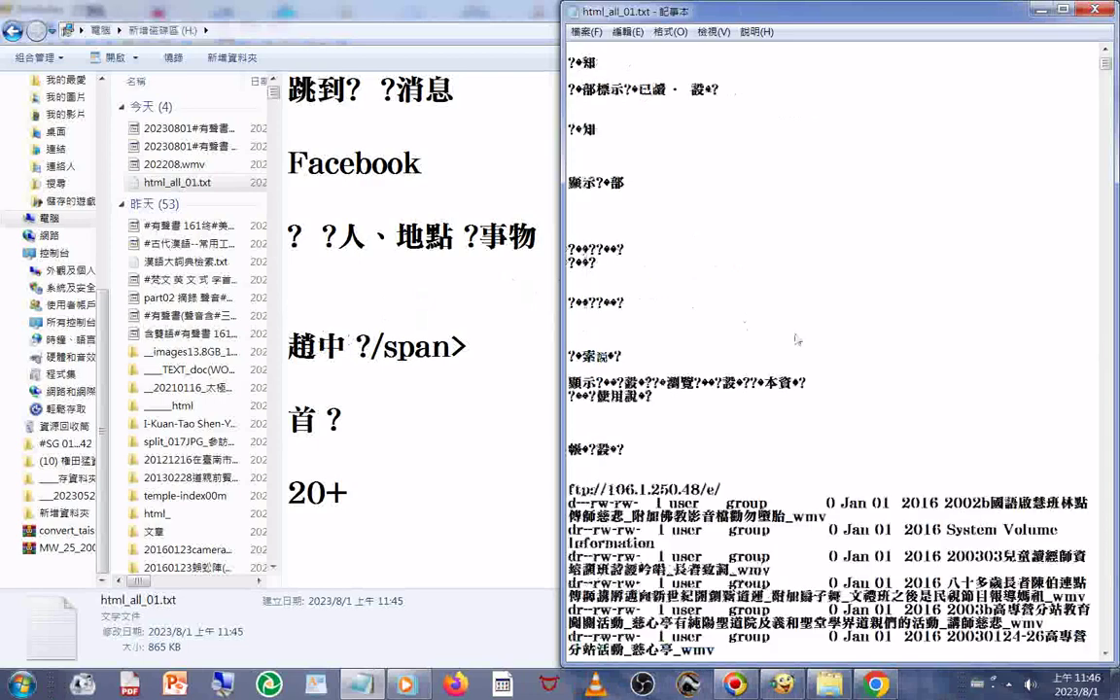
scroll(796, 338, "down", 10)
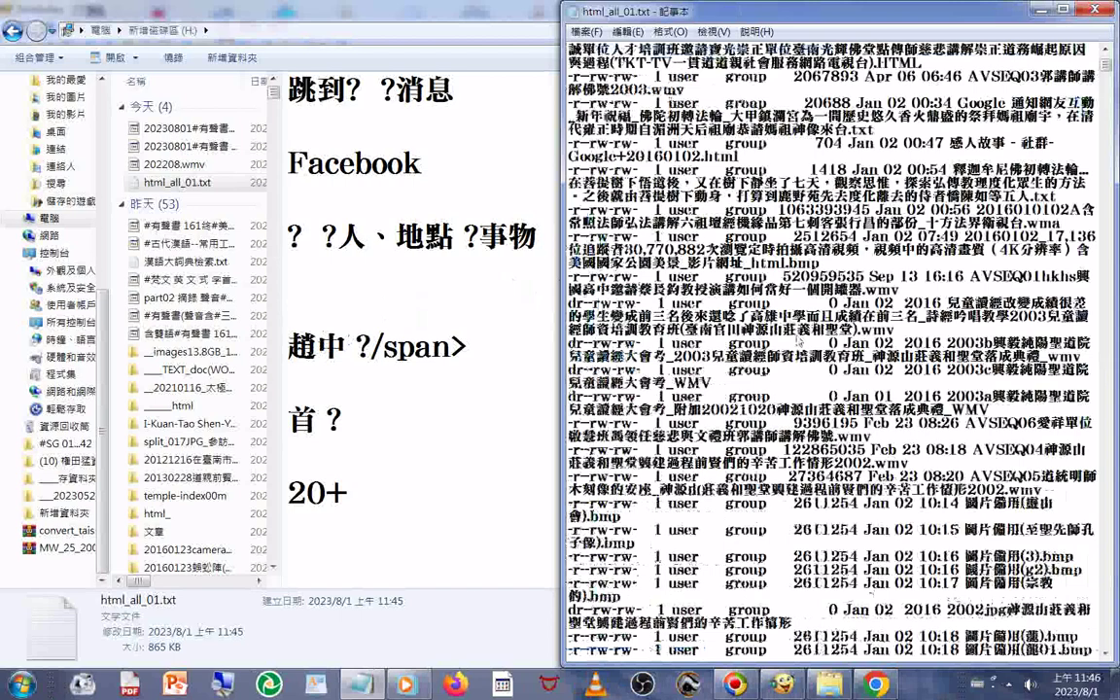
scroll(797, 341, "down", 10)
scroll(798, 338, "down", 8)
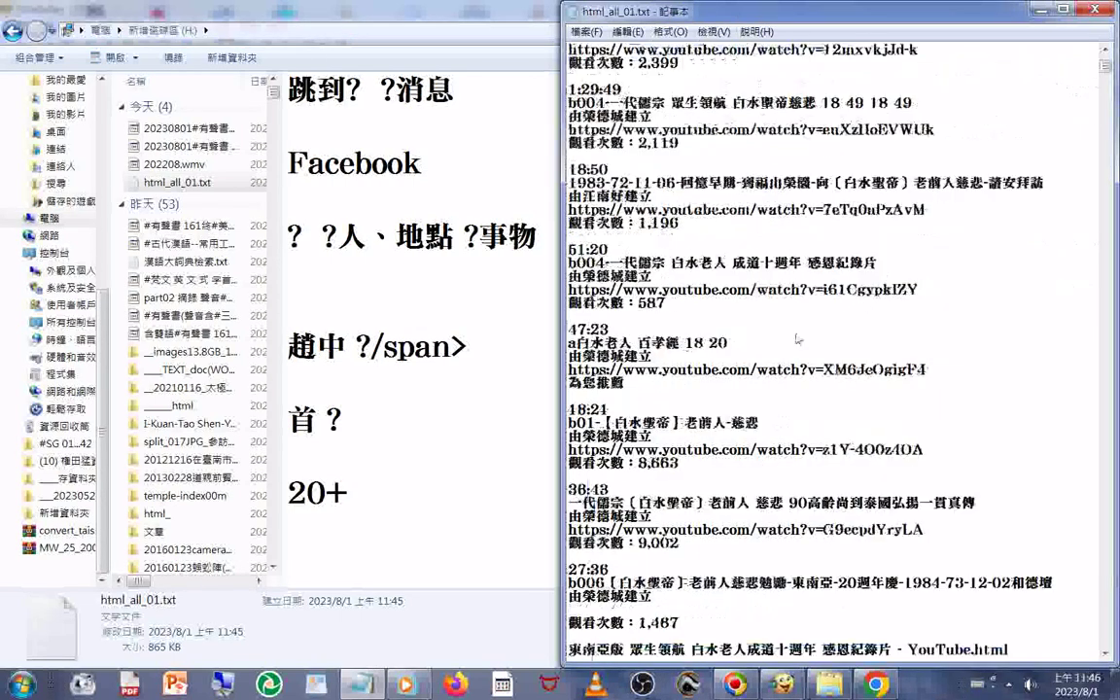
scroll(797, 339, "down", 7)
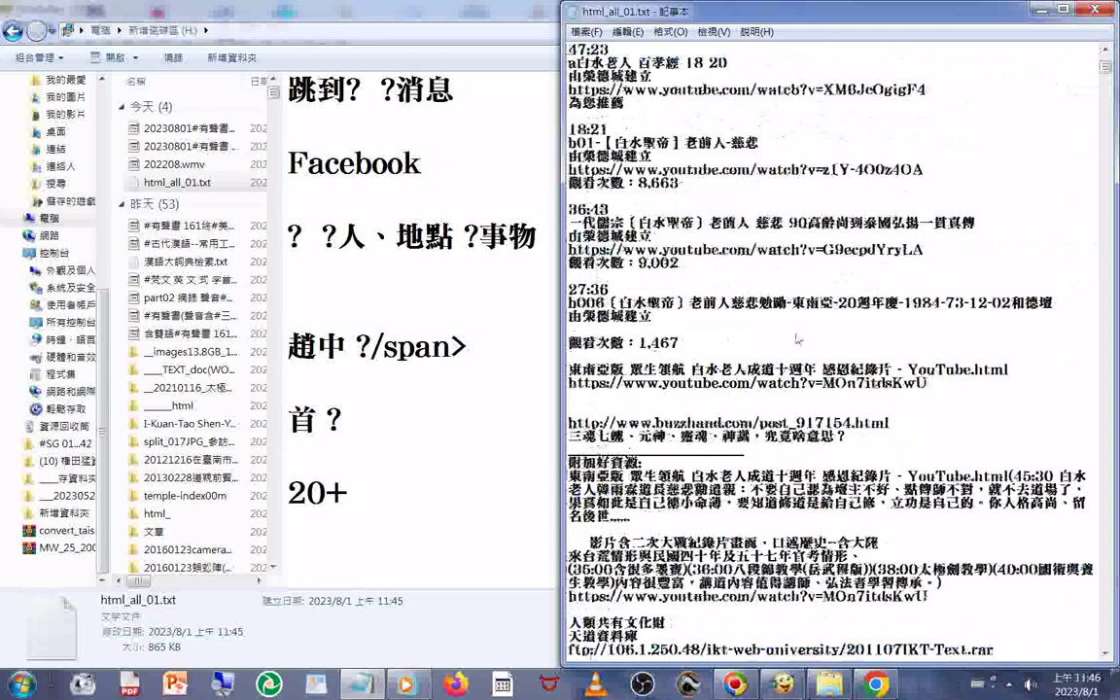
scroll(798, 339, "down", 12)
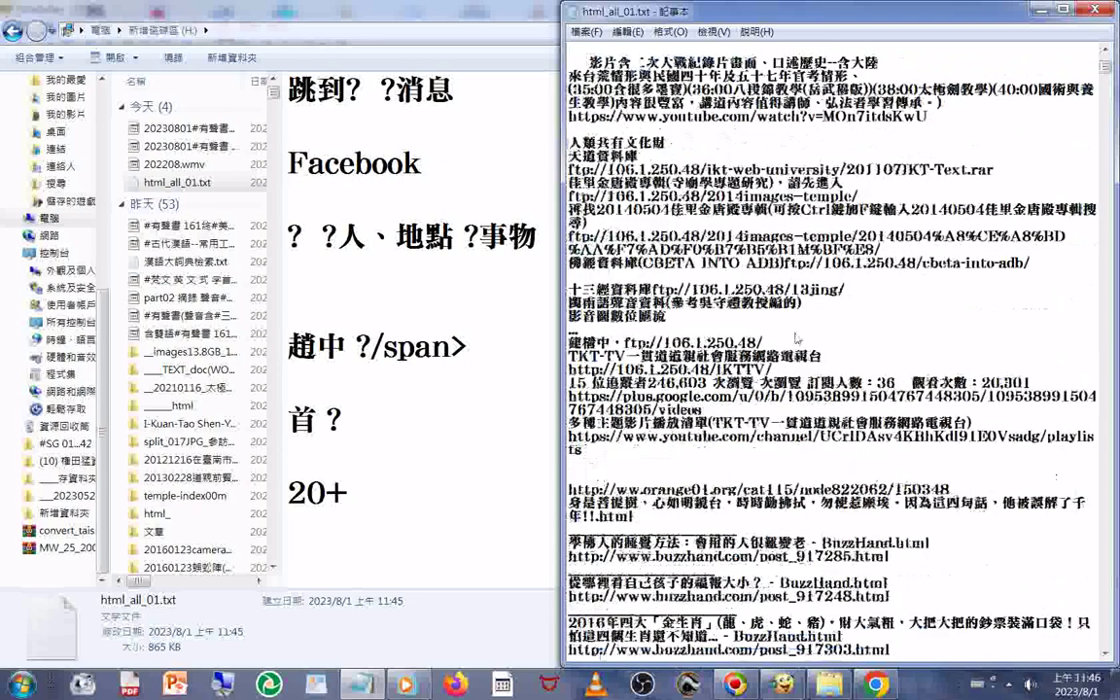
scroll(796, 338, "down", 10)
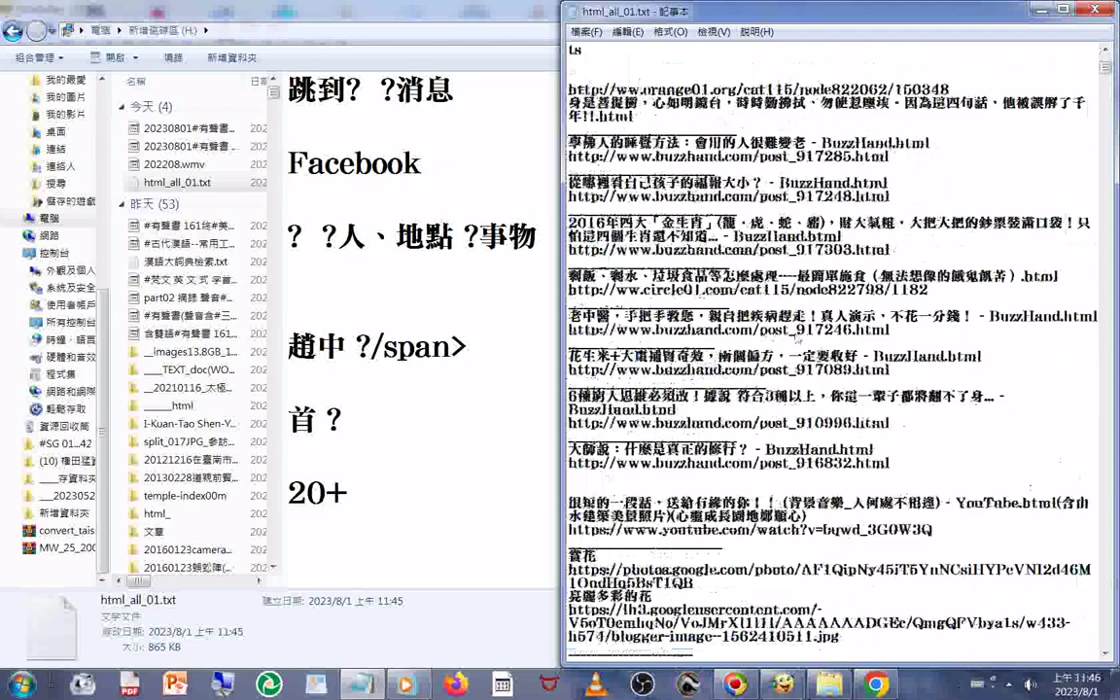
scroll(790, 332, "down", 10)
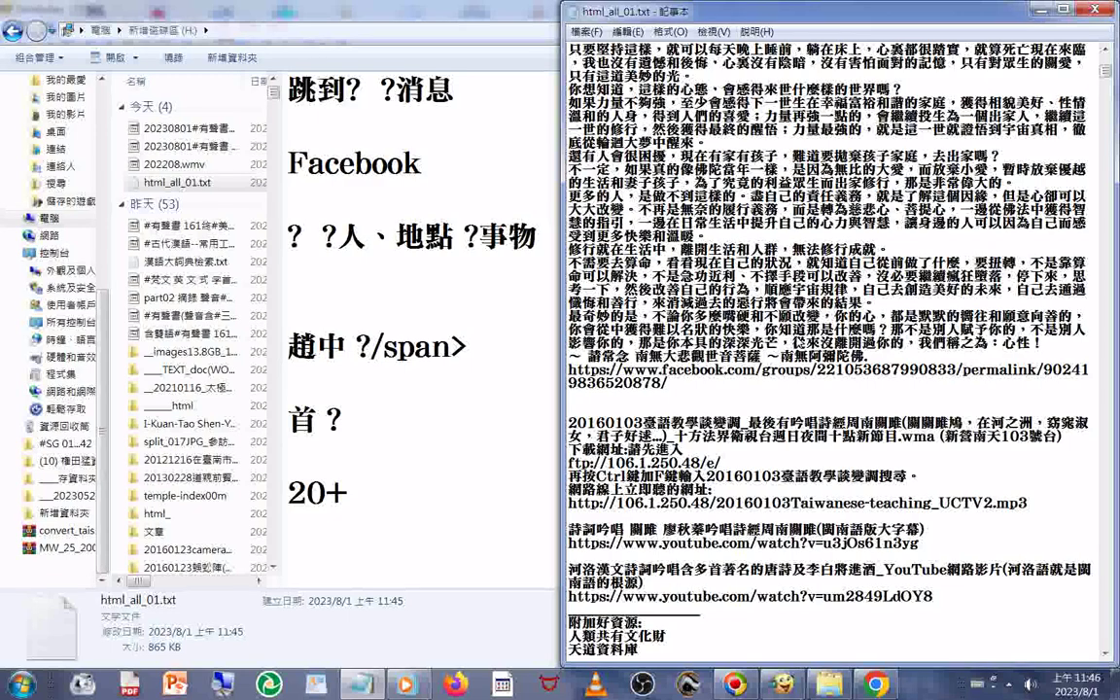
scroll(800, 342, "down", 4)
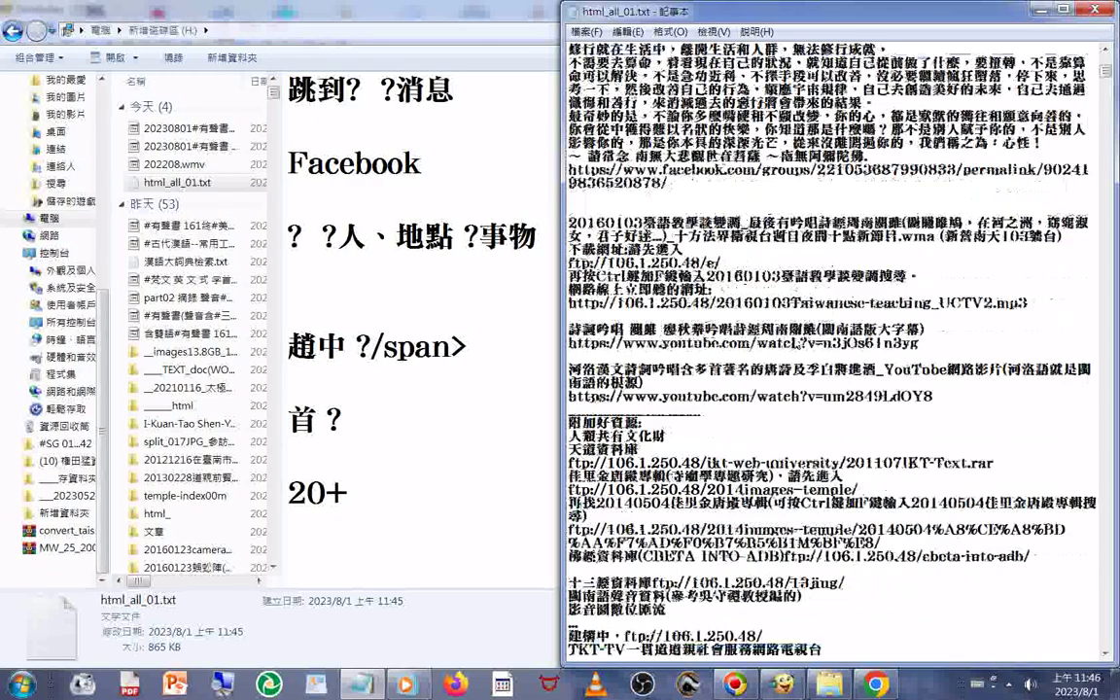
scroll(800, 342, "down", 5)
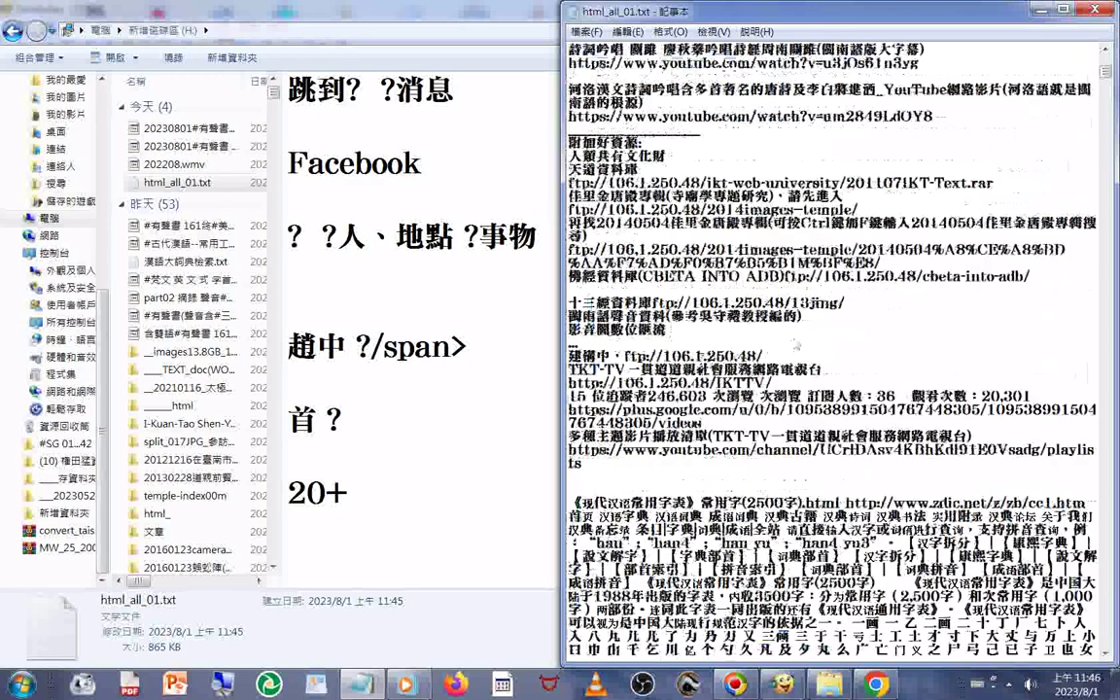